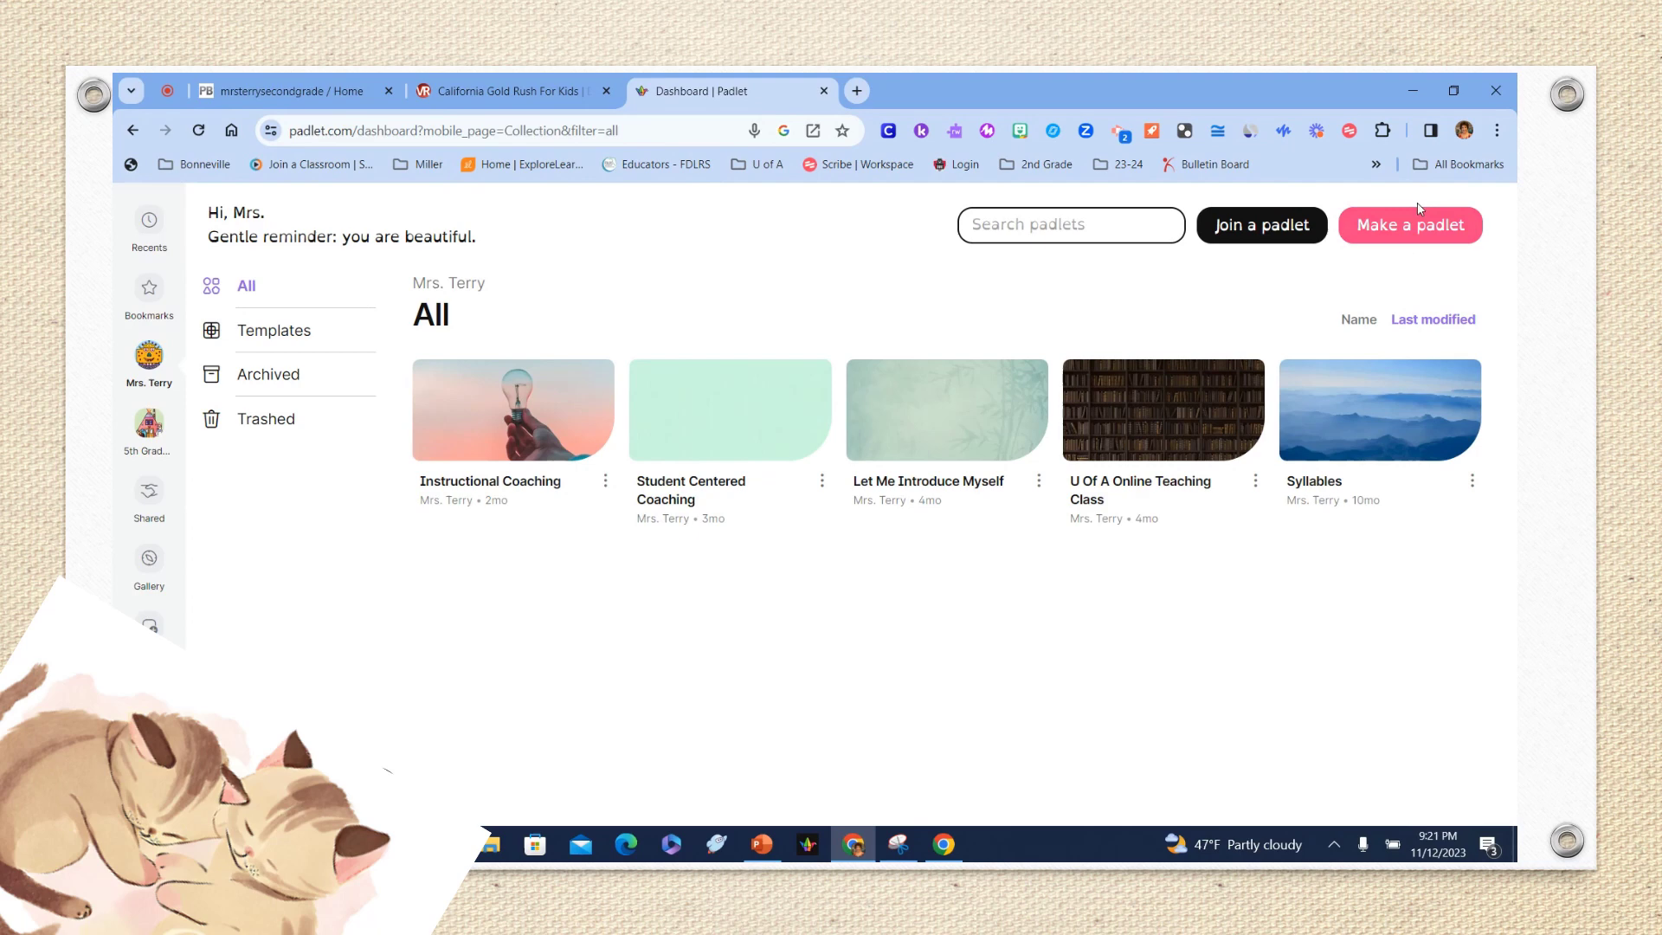
Create a blank Wall board titled 'California Gold Rush' and finish its setup.
{"action": "left_click", "coordinate": [1425, 235]}
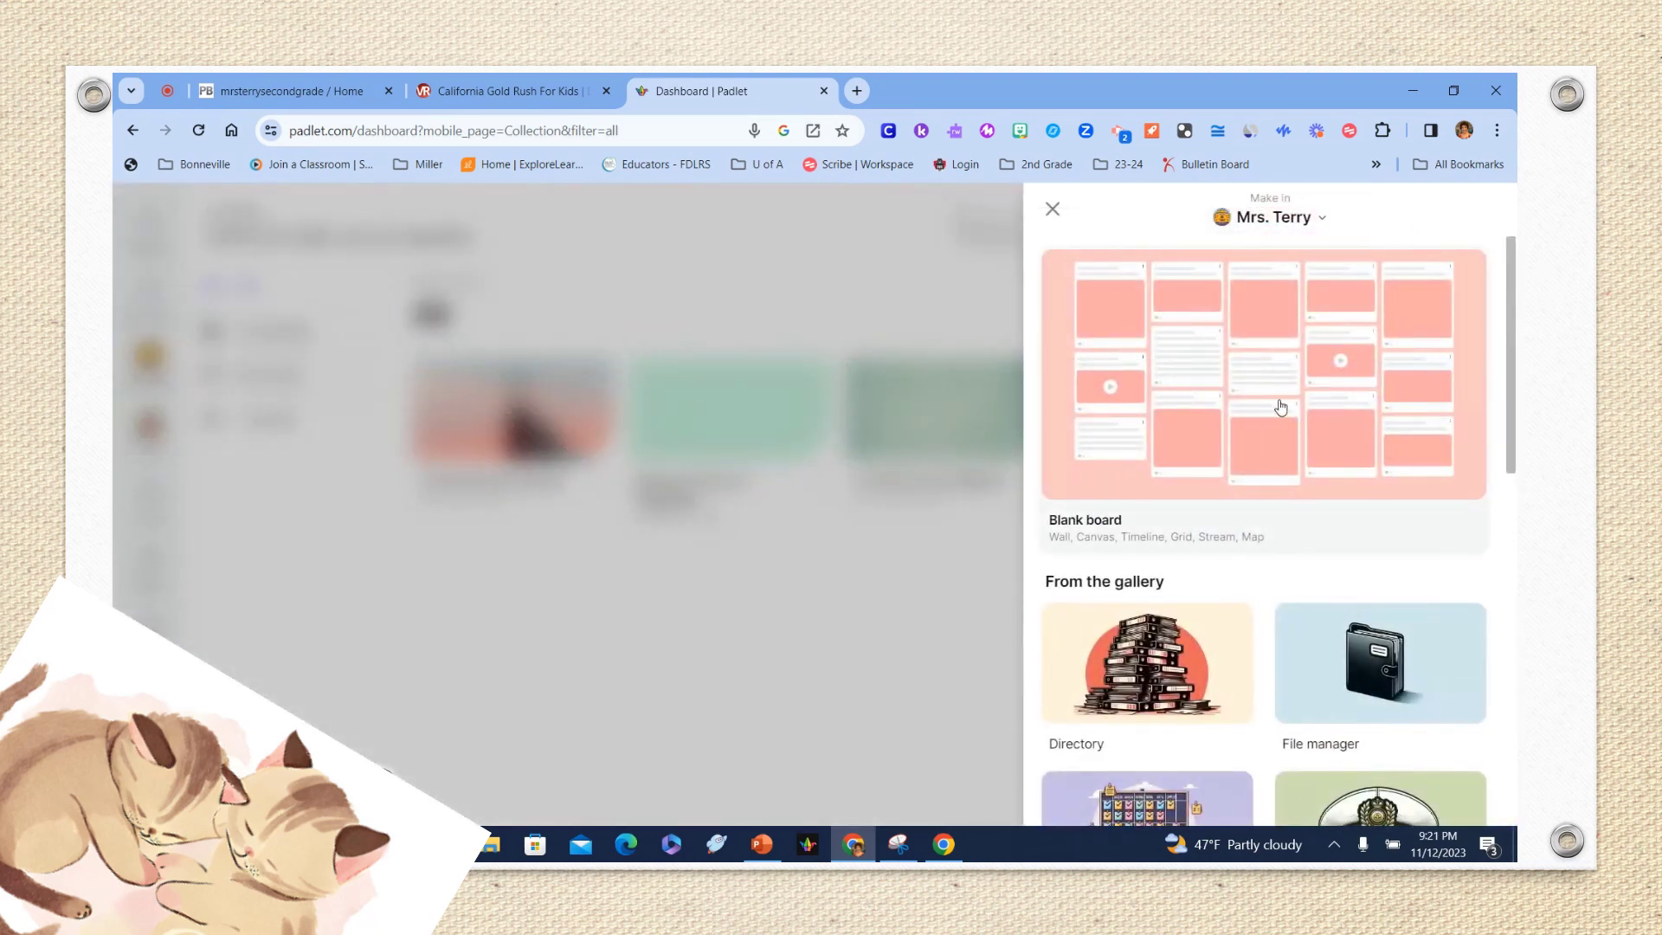
{"action": "left_click", "coordinate": [1177, 427]}
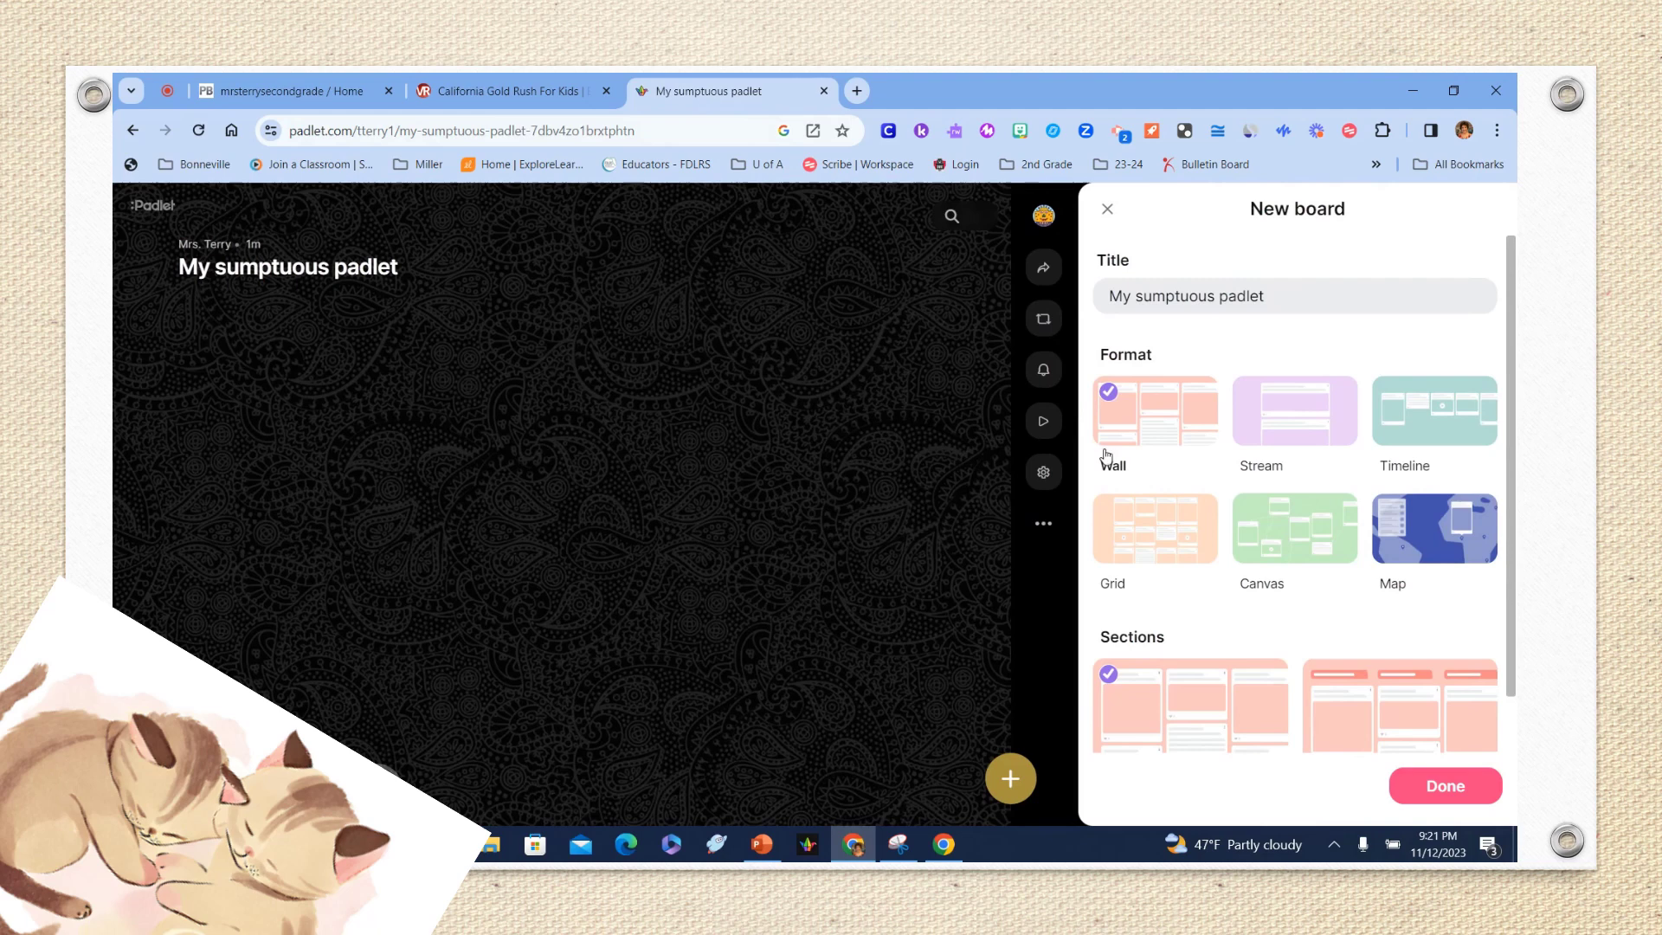
{"action": "left_click", "coordinate": [1281, 296]}
{"action": "key", "text": "BackSpace"}
{"action": "key", "text": "BackSpace"}
{"action": "key", "text": "BackSpace"}
{"action": "key", "text": "BackSpace"}
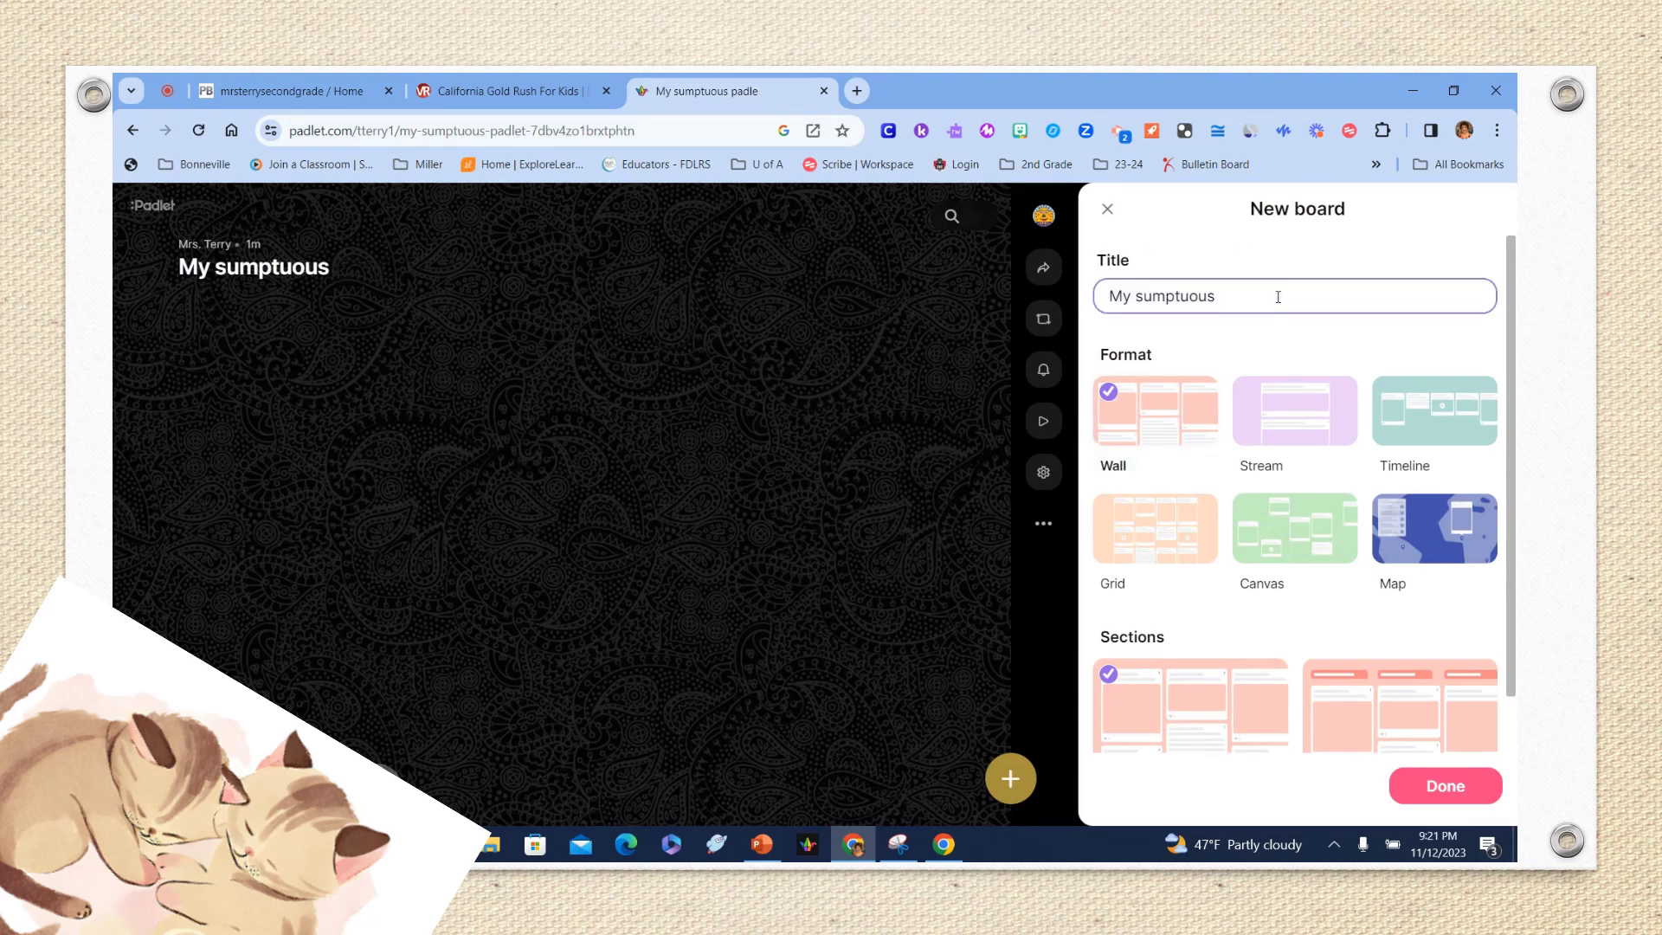
{"action": "key", "text": "BackSpace"}
{"action": "key", "text": "BackSpace"}
{"action": "key", "text": "BackSpace"}
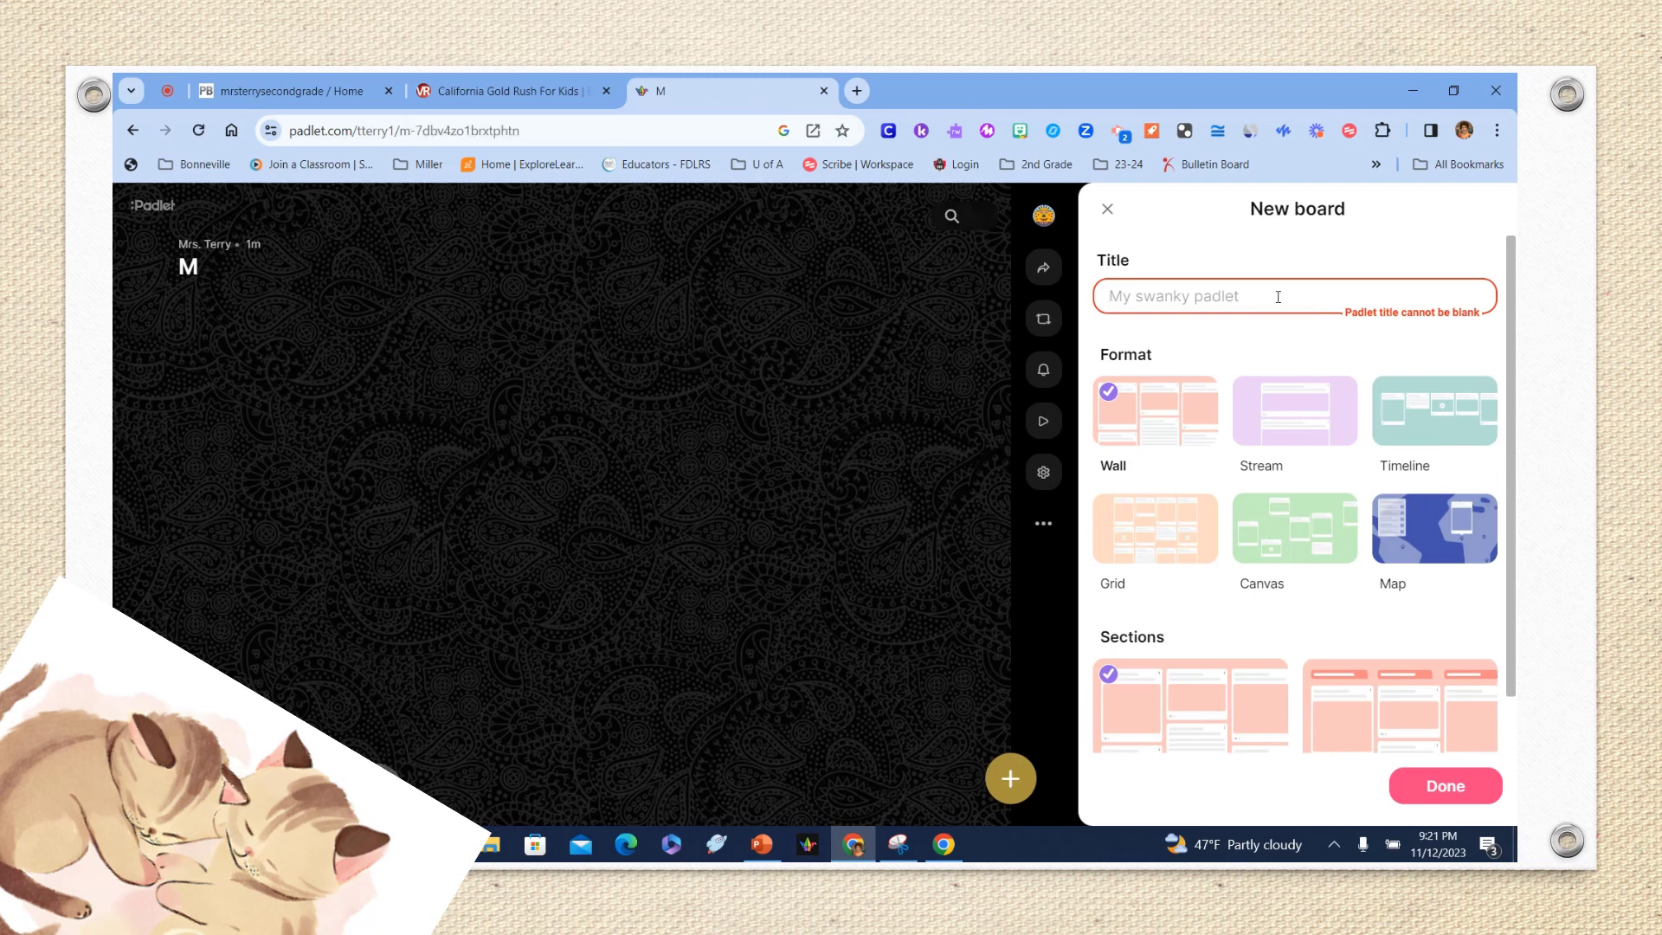
{"action": "type", "text": "Californi"}
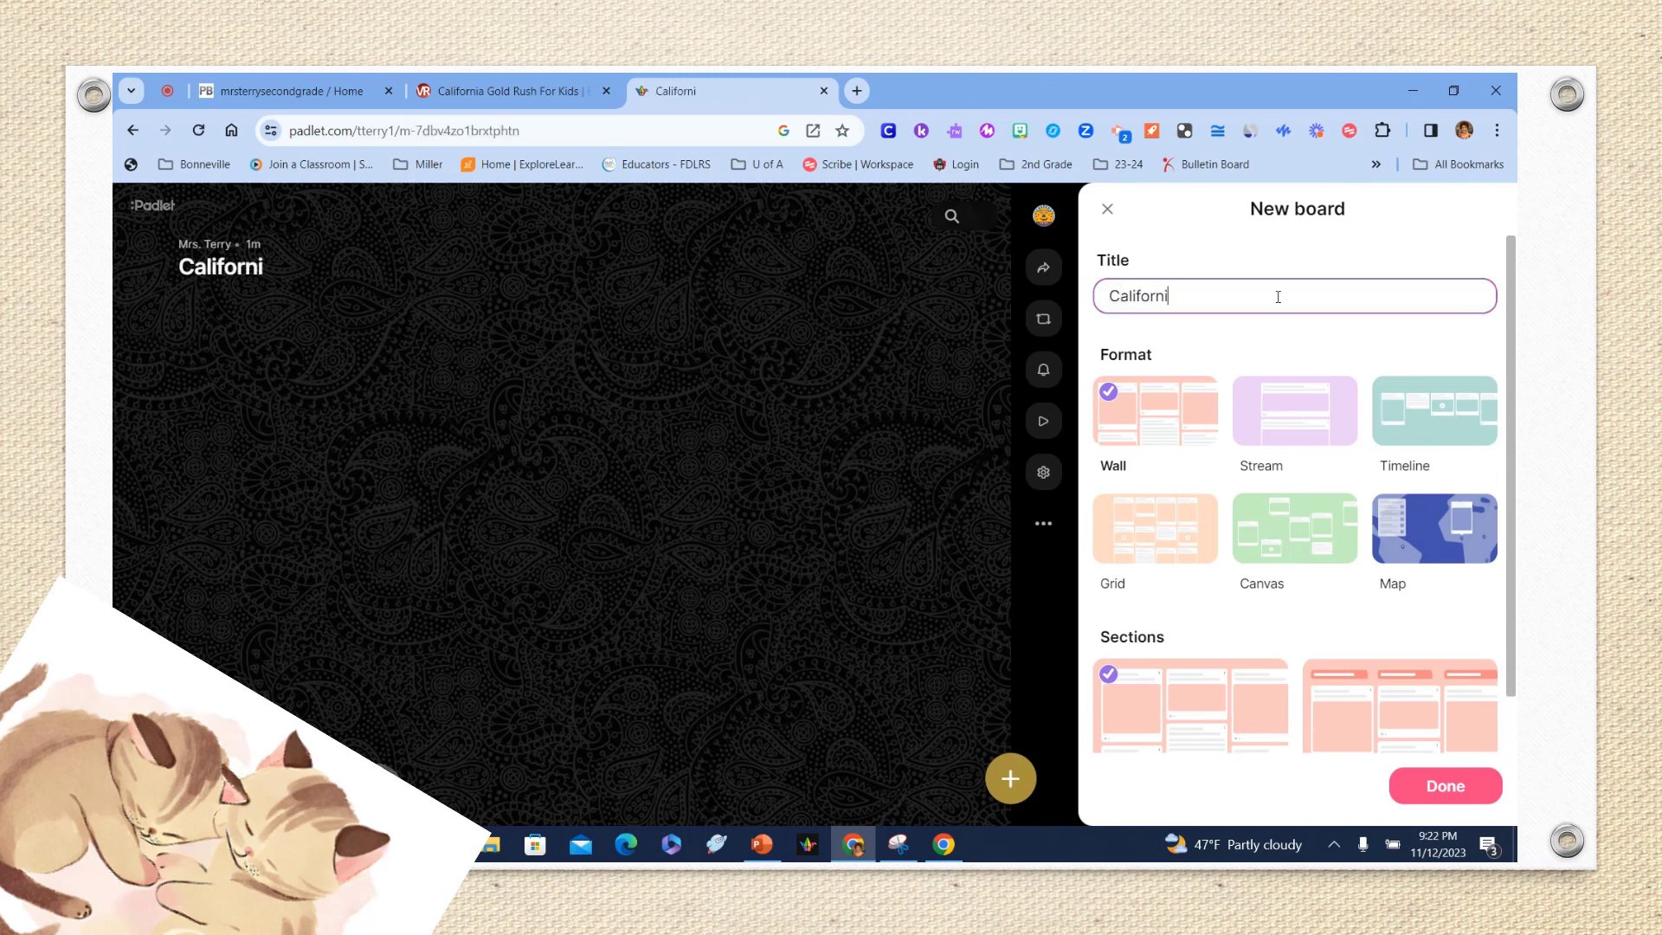
{"action": "type", "text": "a Gold "}
{"action": "type", "text": "Rush"}
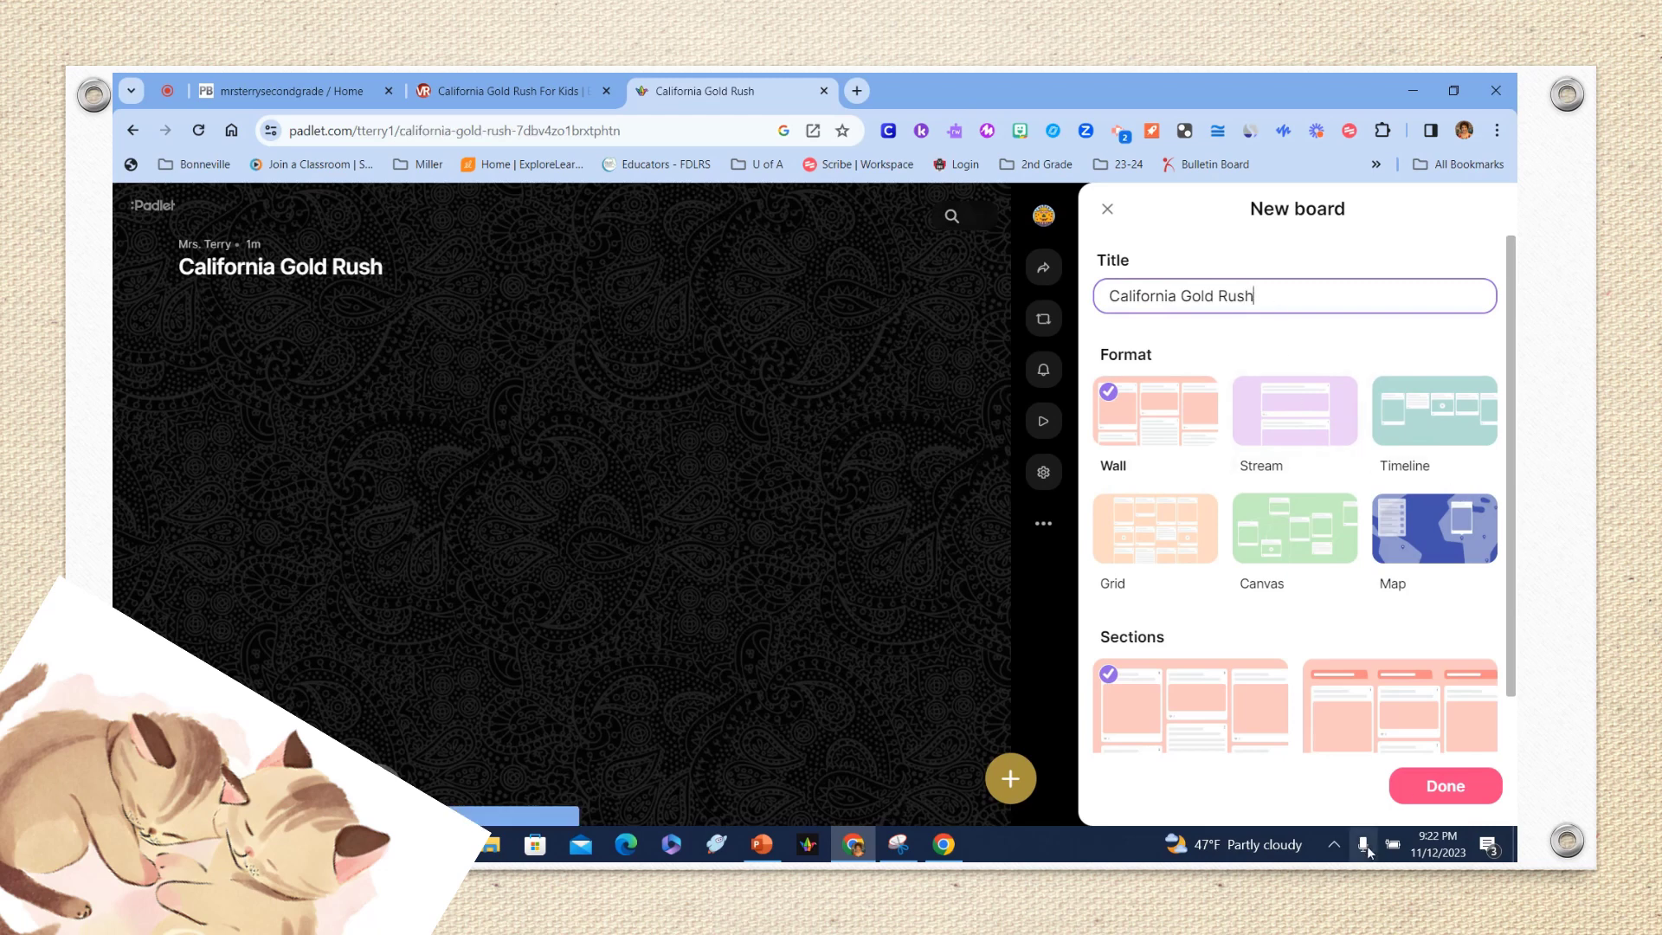
{"action": "left_click", "coordinate": [1444, 785]}
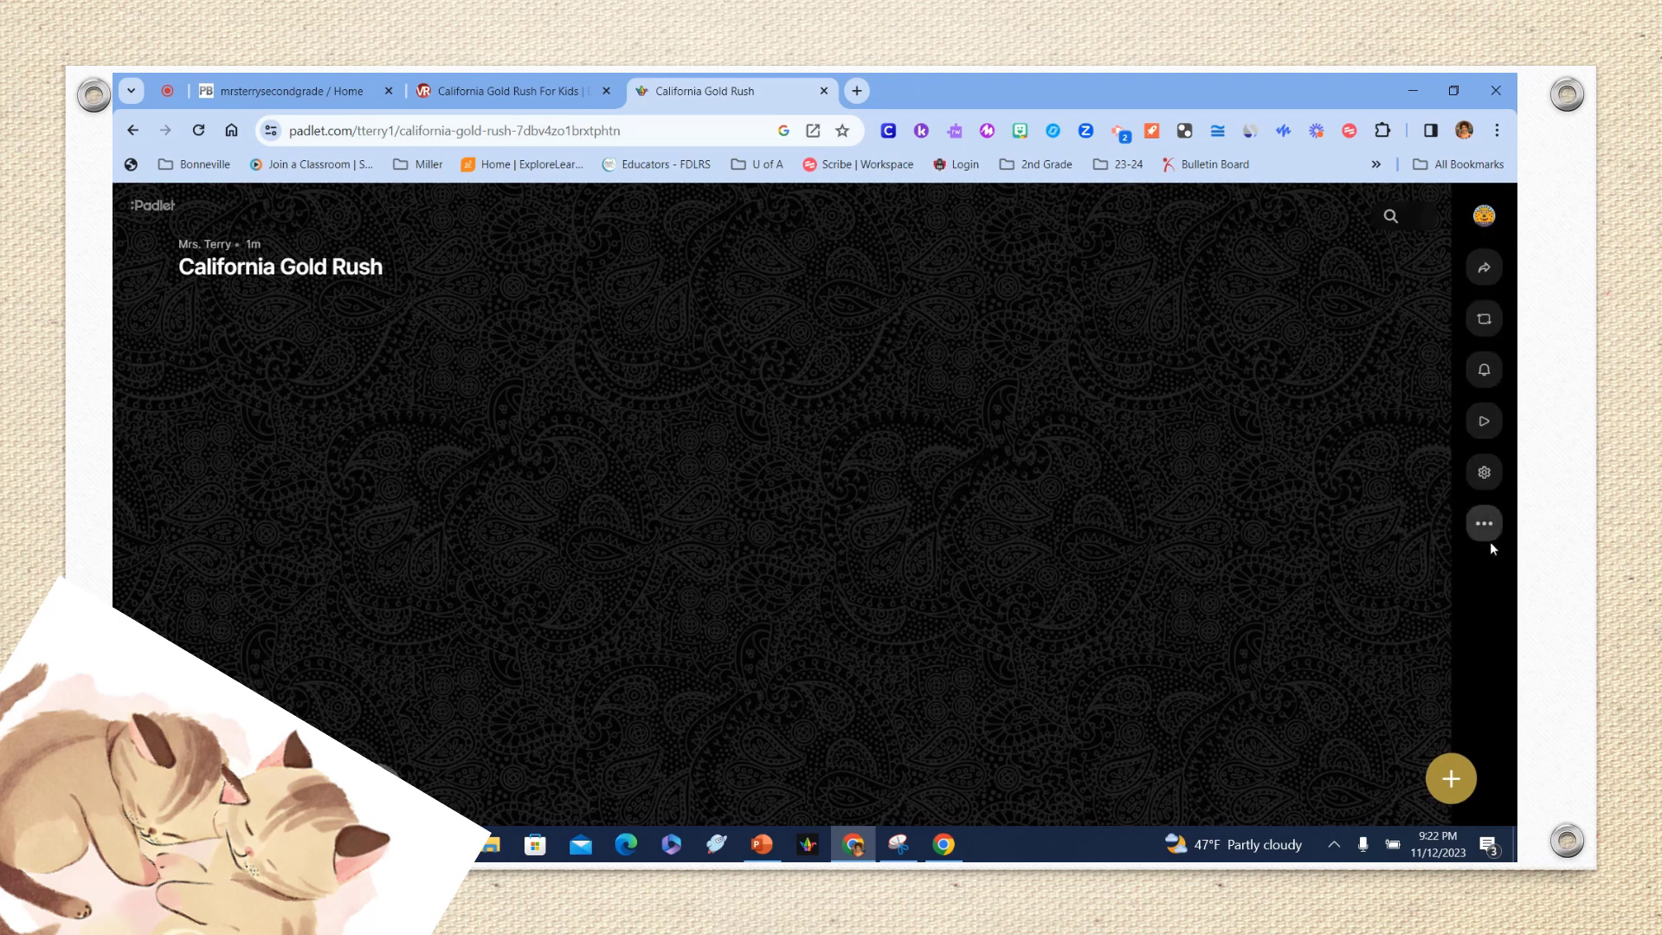
In Appearance settings, save the desert dunes photo wallpaper and choose the typewriter-style font.
{"action": "left_click", "coordinate": [1485, 473]}
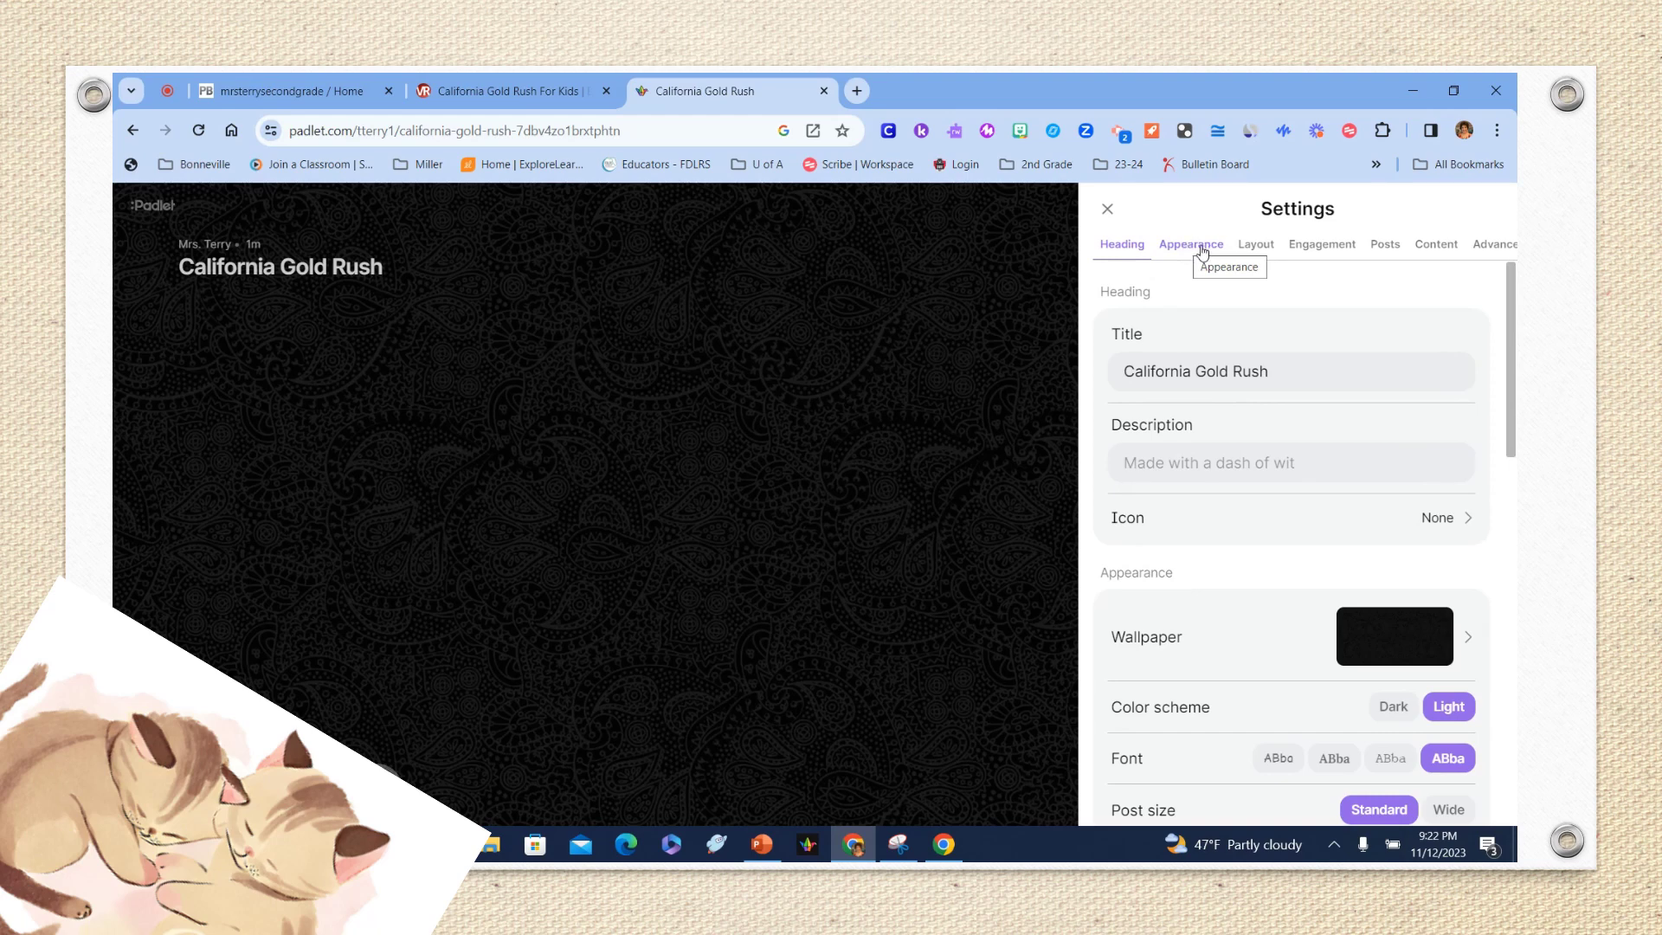
{"action": "left_click", "coordinate": [1193, 245]}
{"action": "left_click", "coordinate": [1468, 352]}
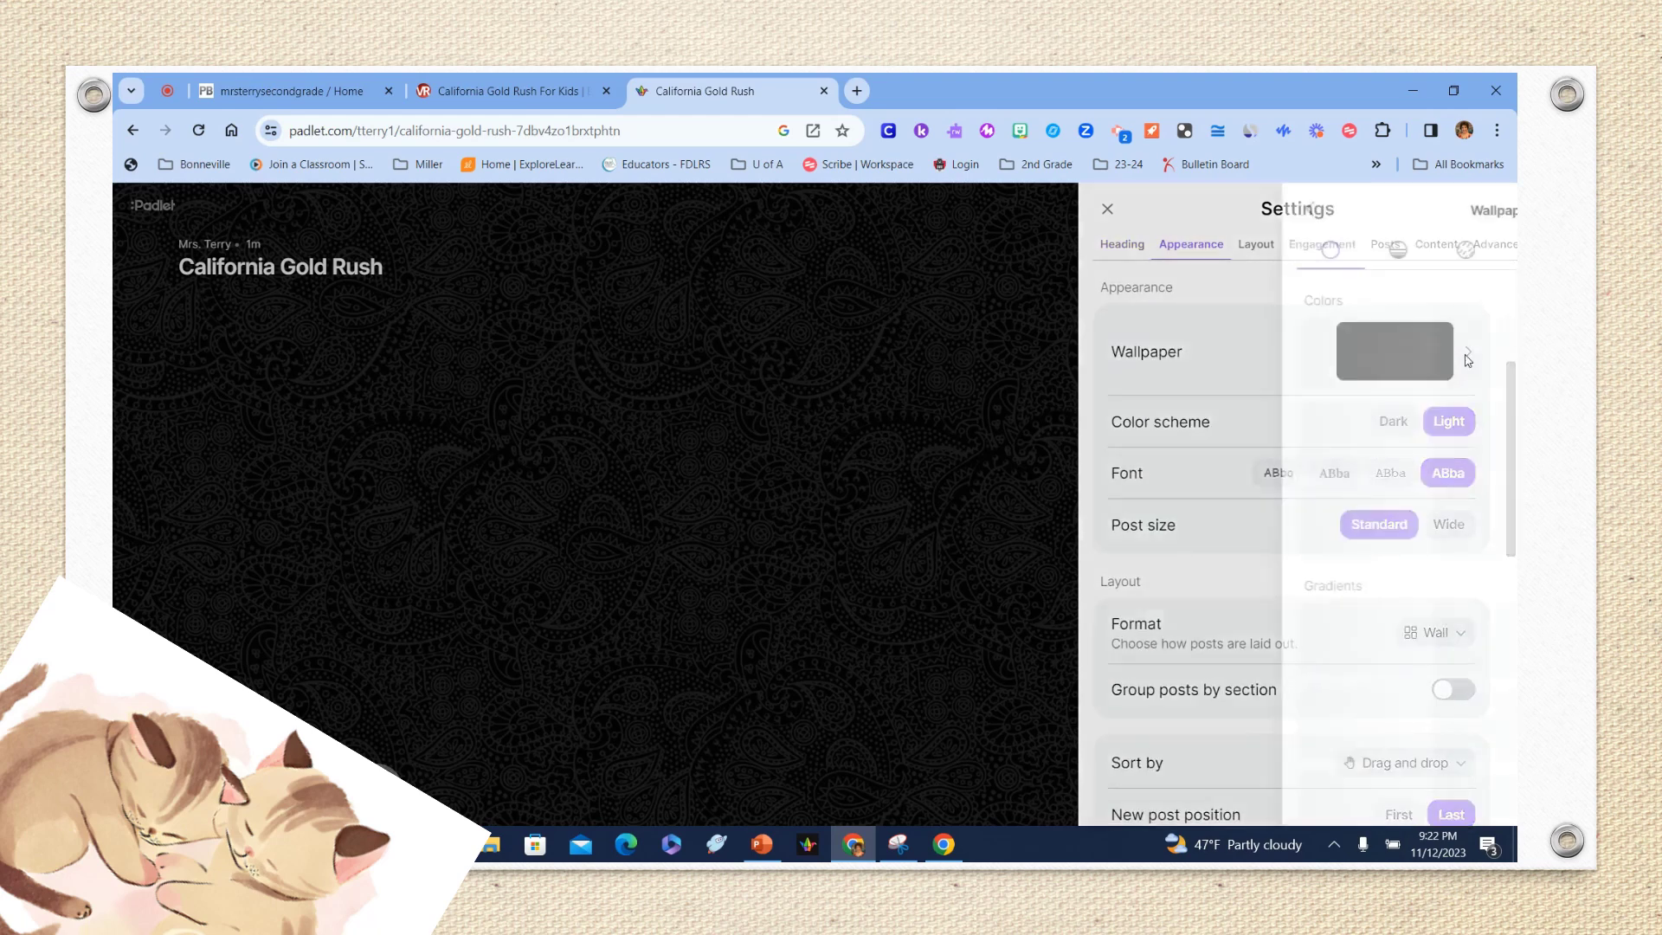
{"action": "left_click_drag", "start_coordinate": [1511, 392], "coordinate": [1512, 615]}
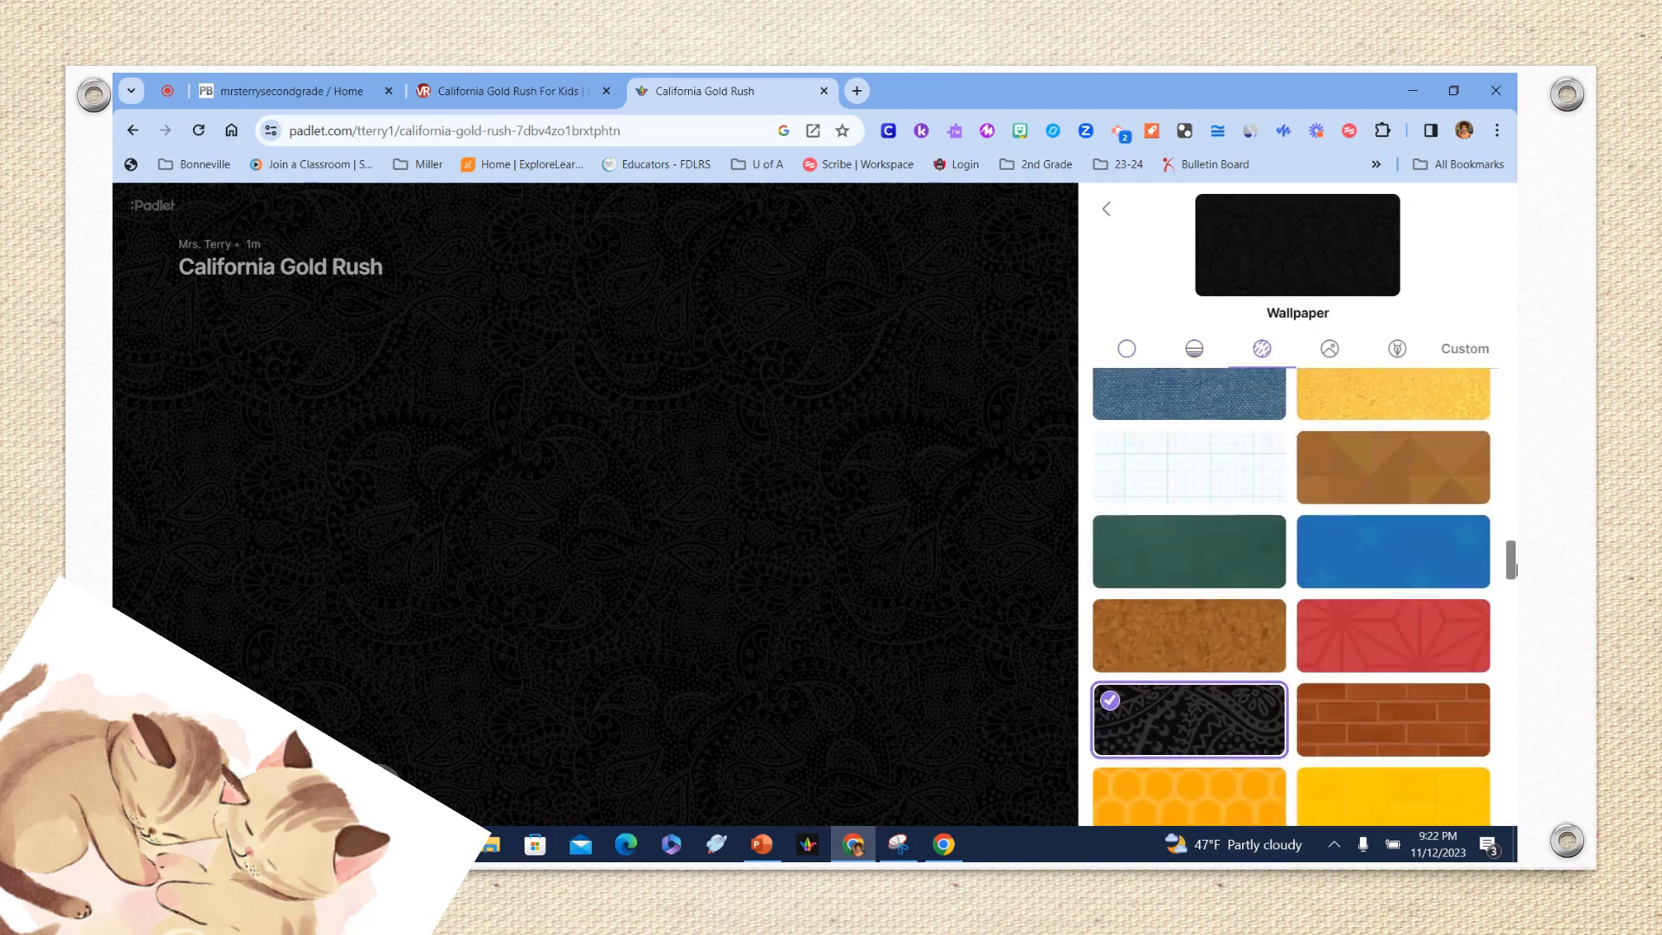
{"action": "scroll", "coordinate": [1441, 598], "scroll_direction": "up", "scroll_amount": 1}
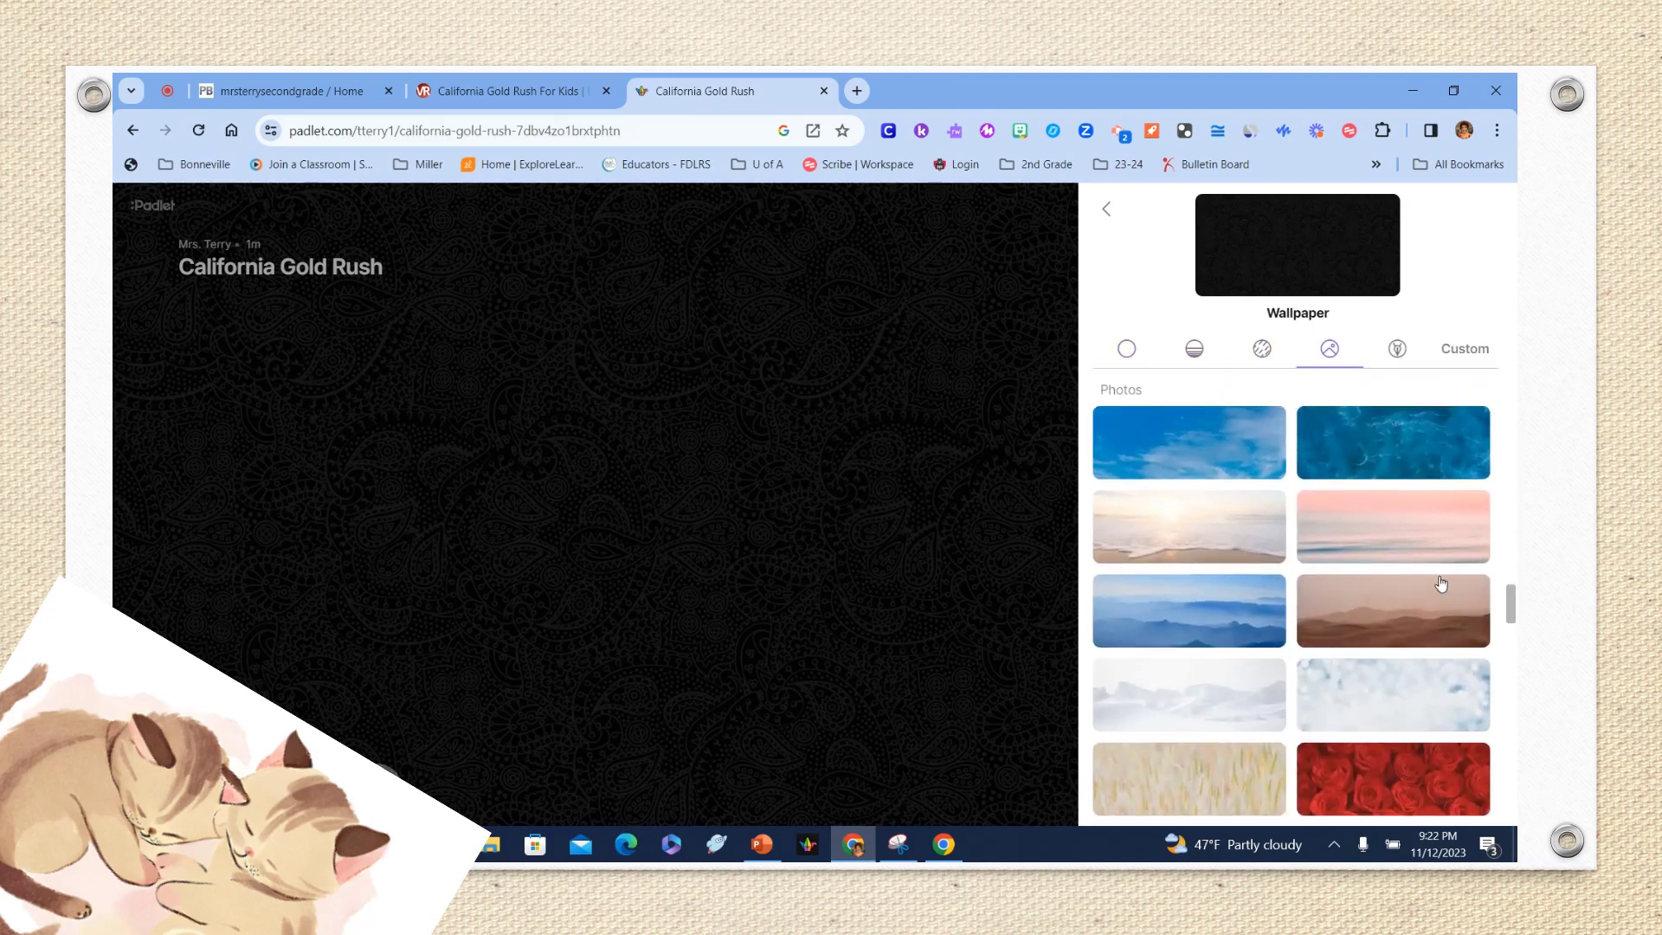
{"action": "left_click", "coordinate": [1448, 610]}
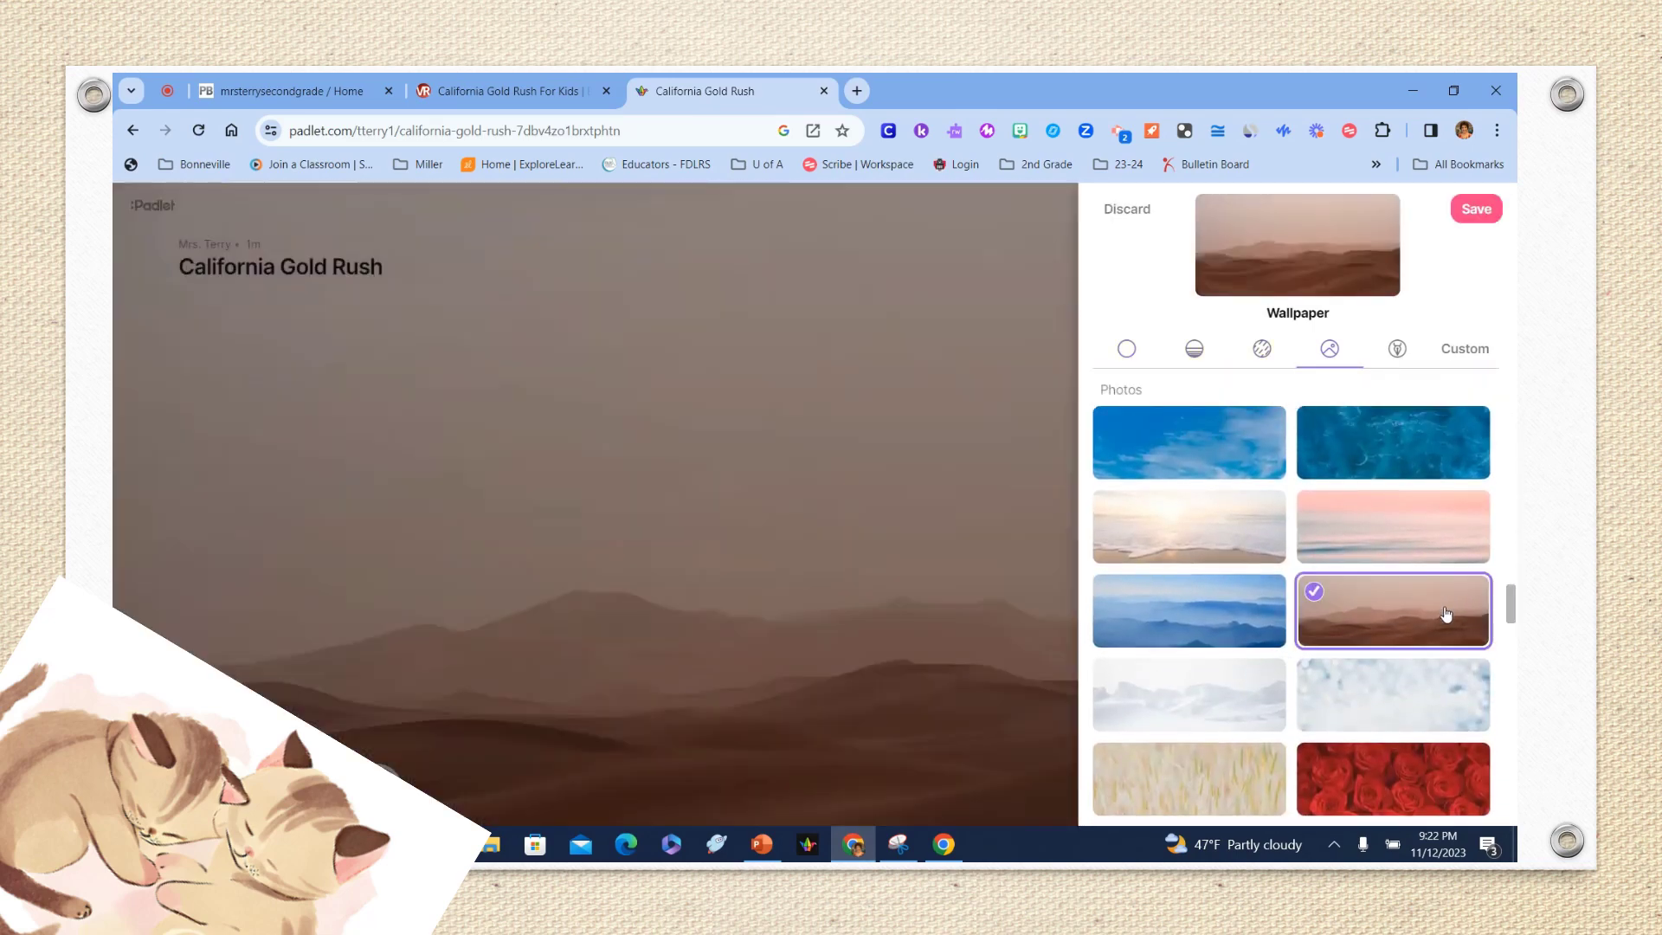
{"action": "left_click", "coordinate": [1475, 208]}
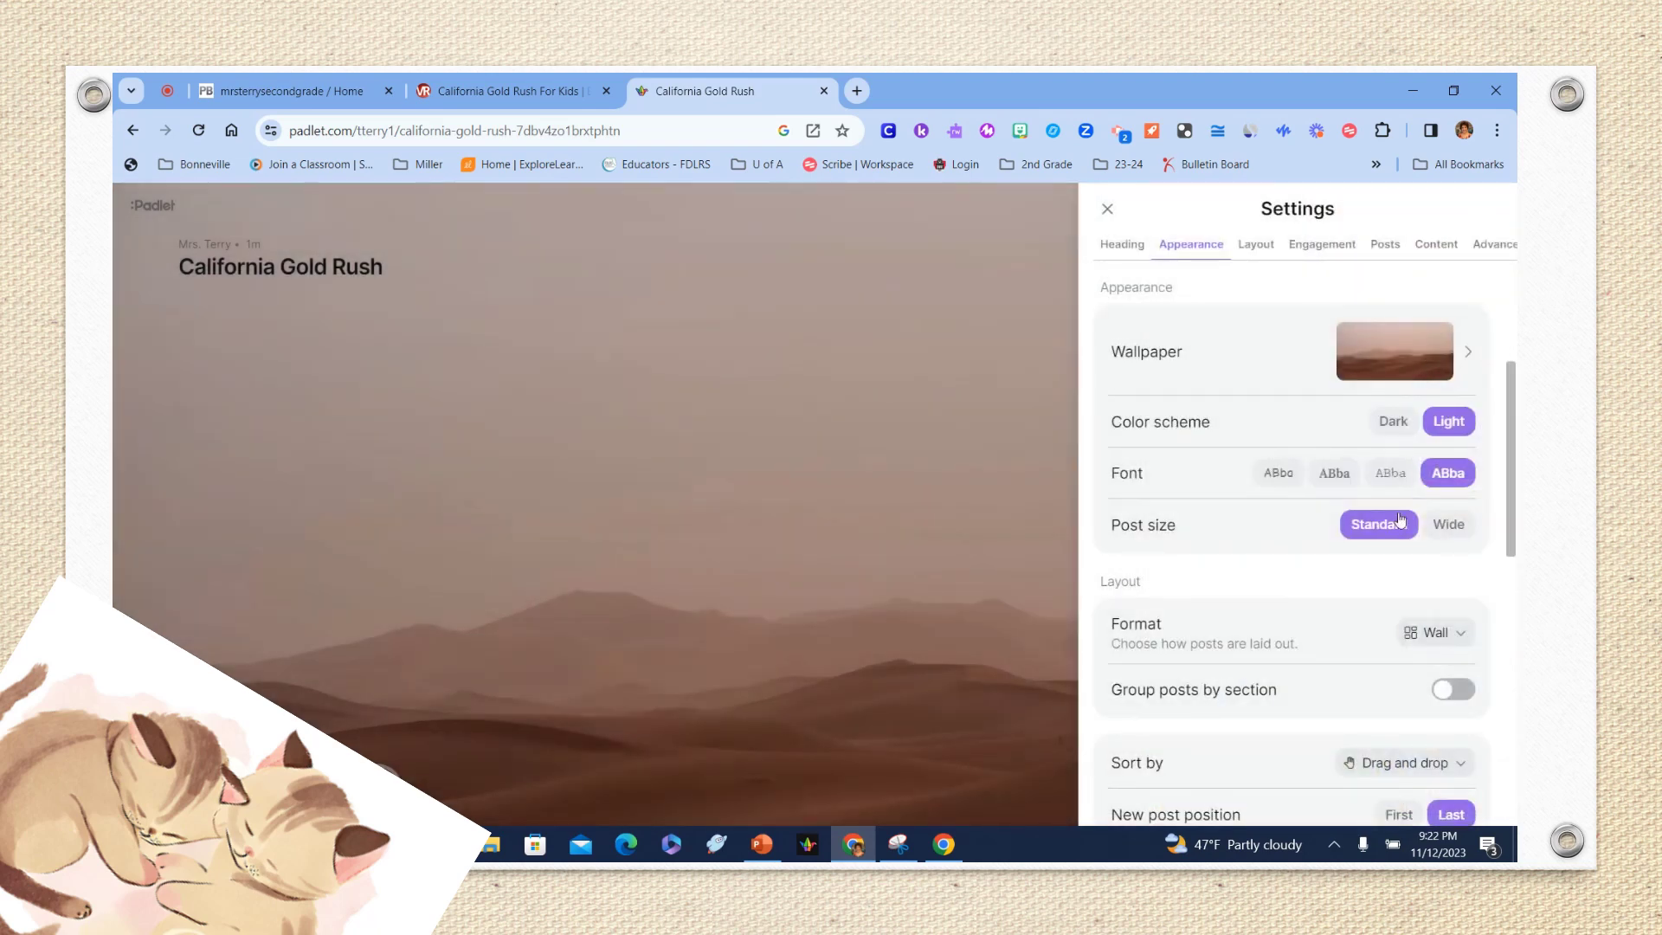
{"action": "left_click", "coordinate": [1390, 473]}
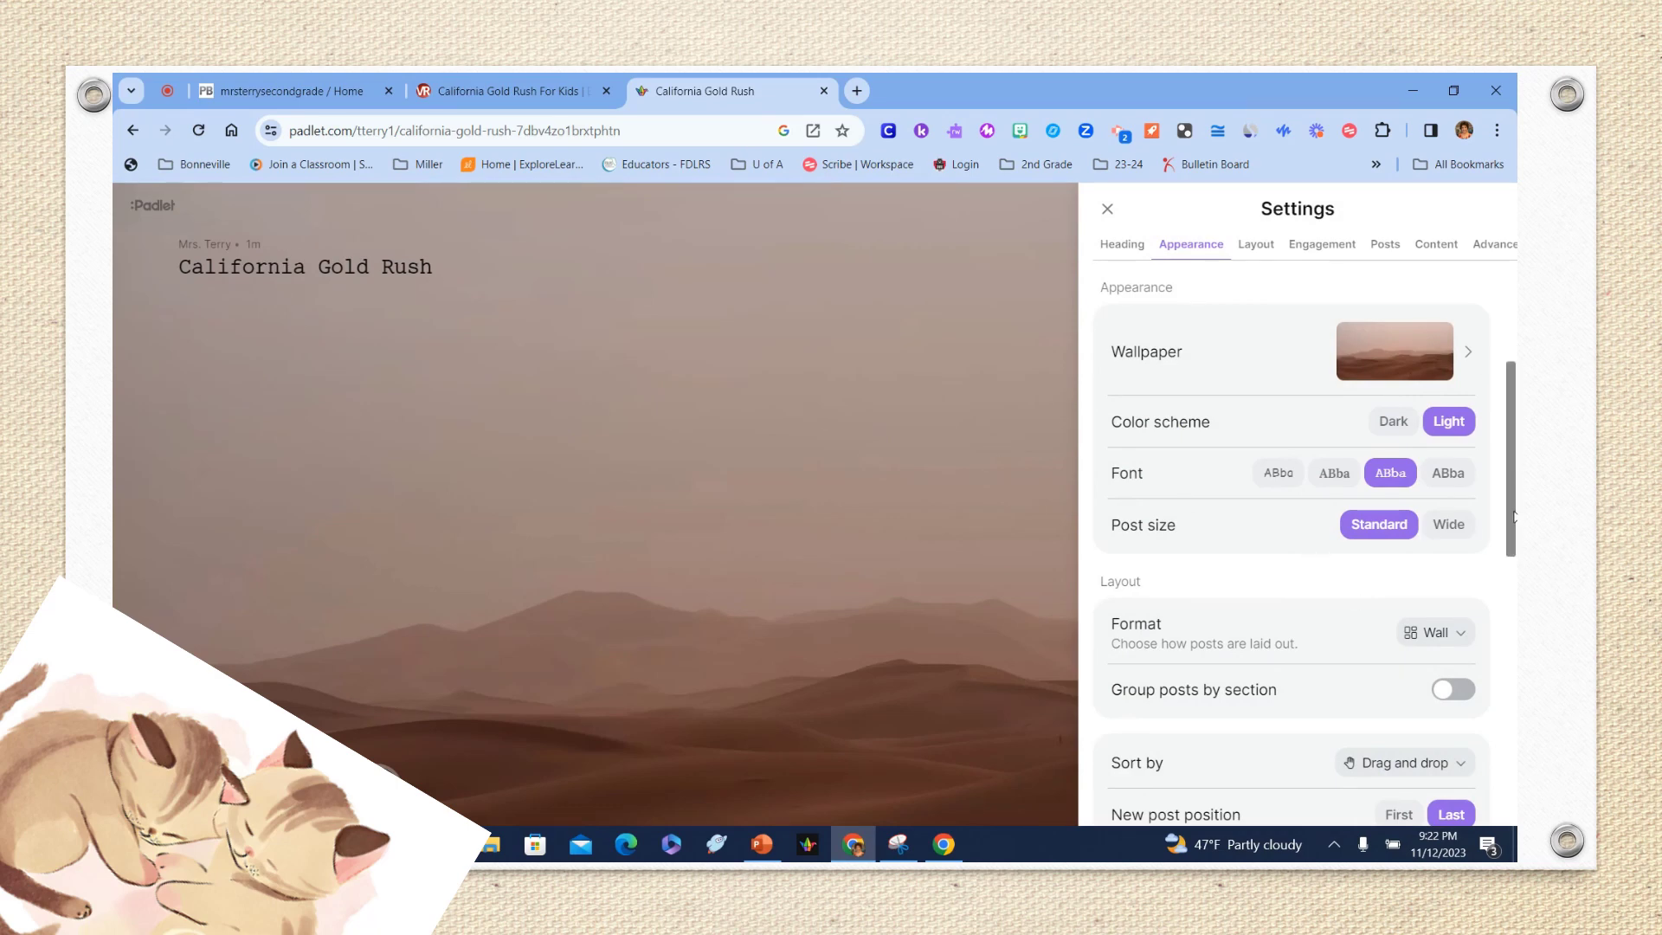
{"action": "left_click", "coordinate": [1249, 248]}
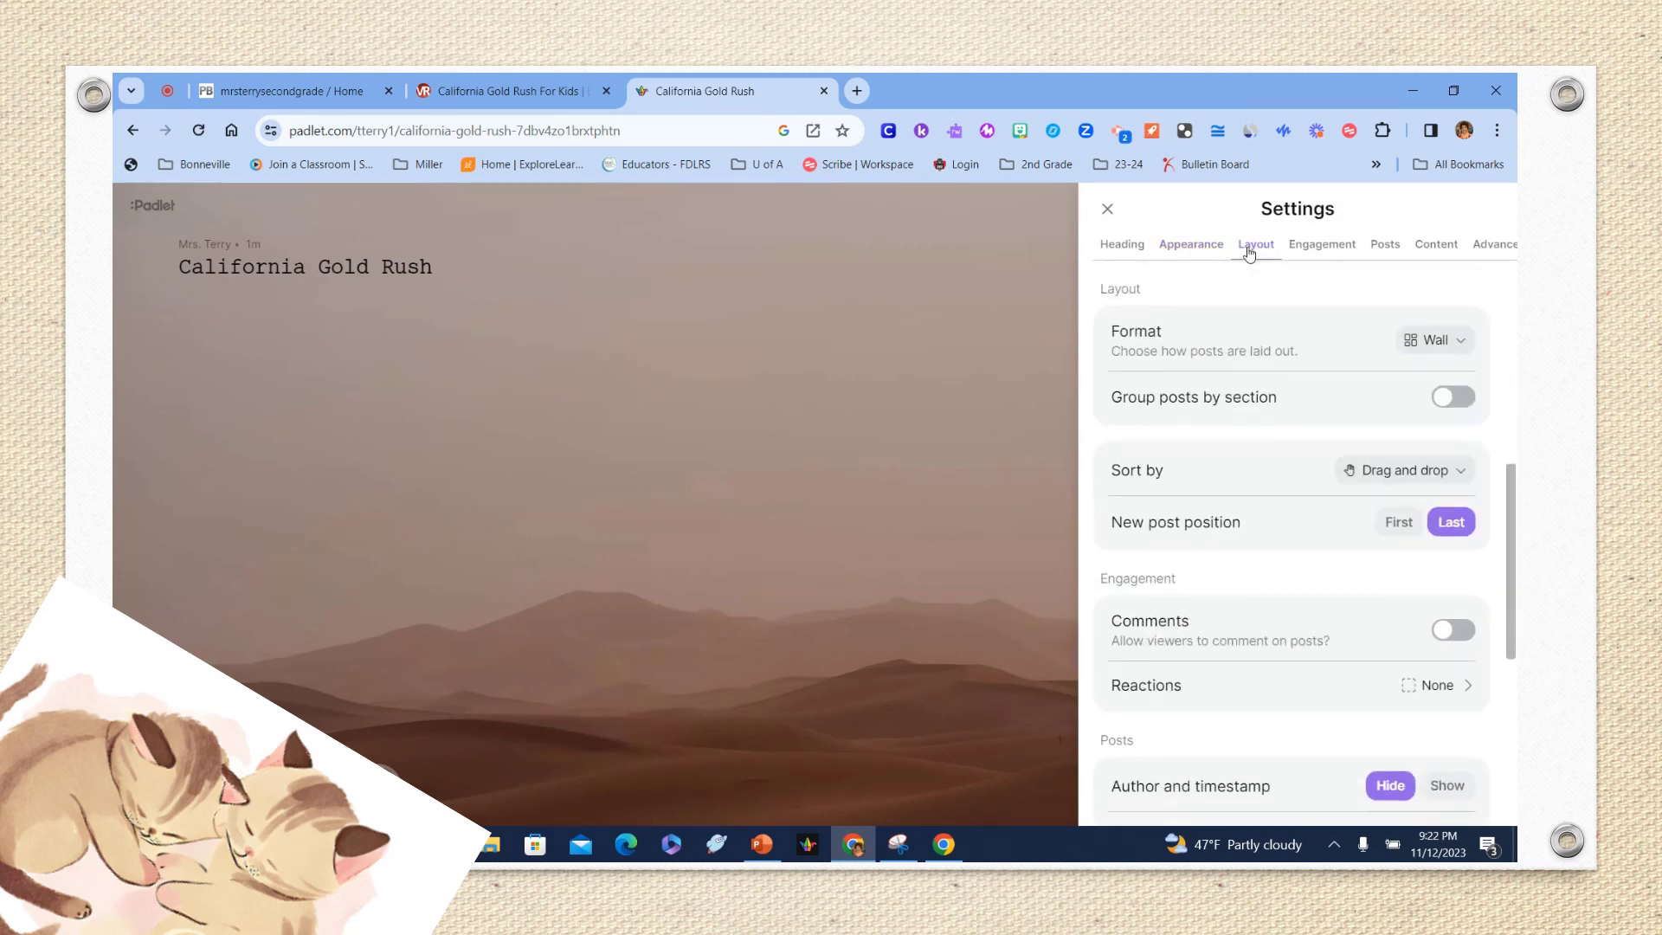
{"action": "left_click", "coordinate": [1435, 341]}
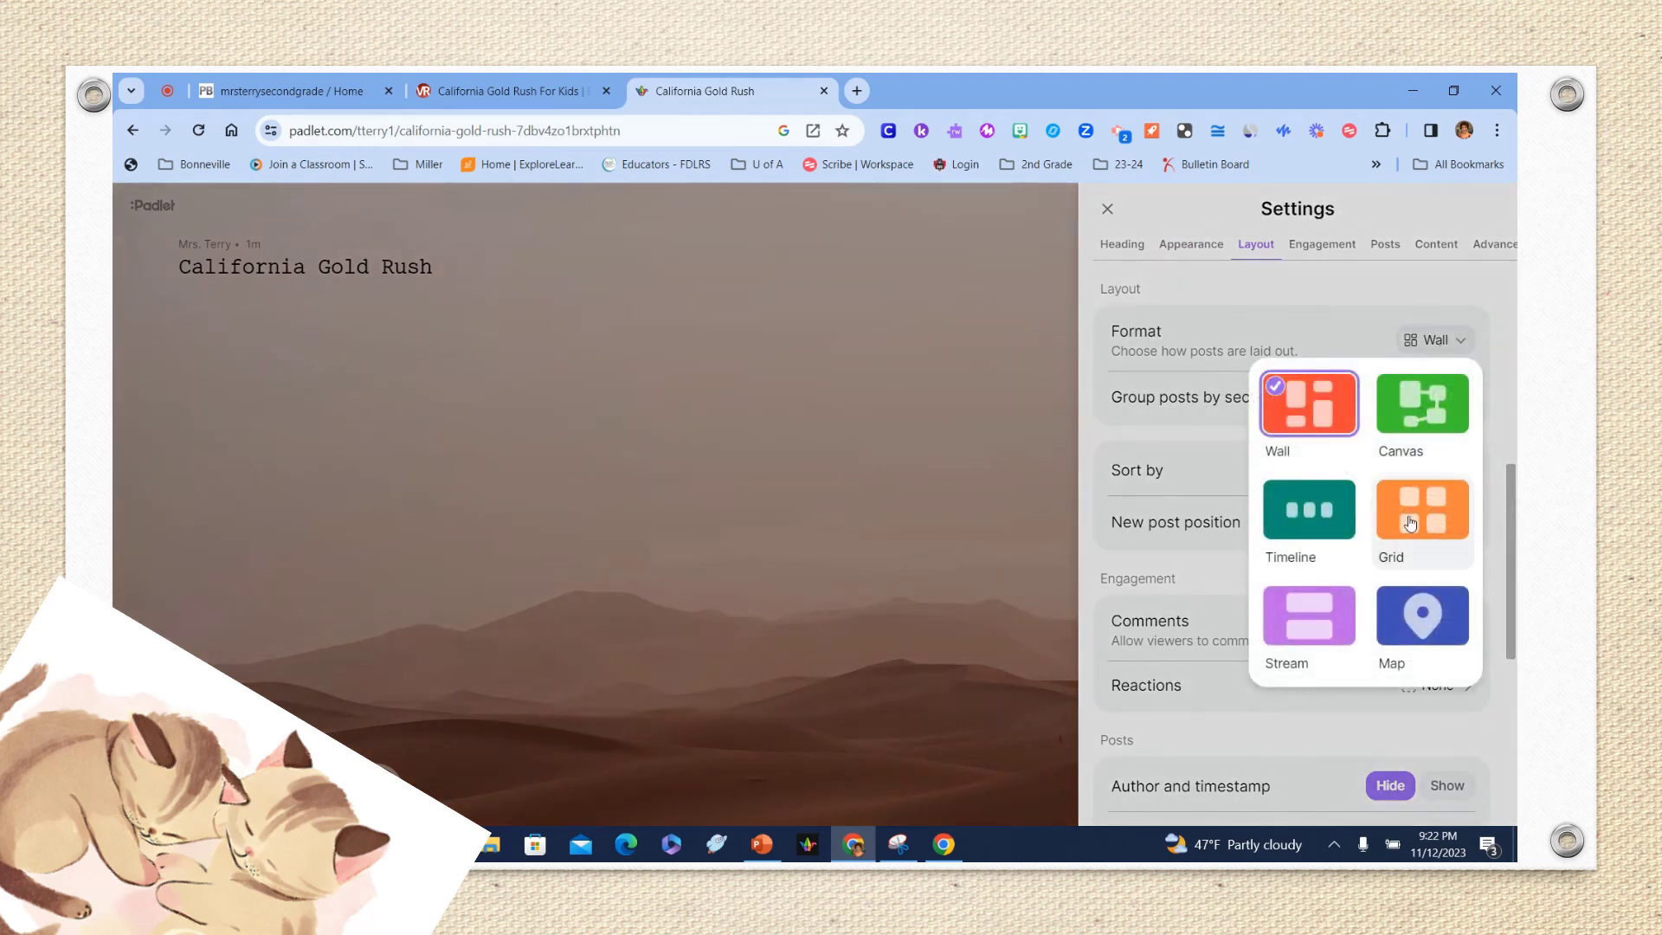
{"action": "left_click", "coordinate": [1312, 618]}
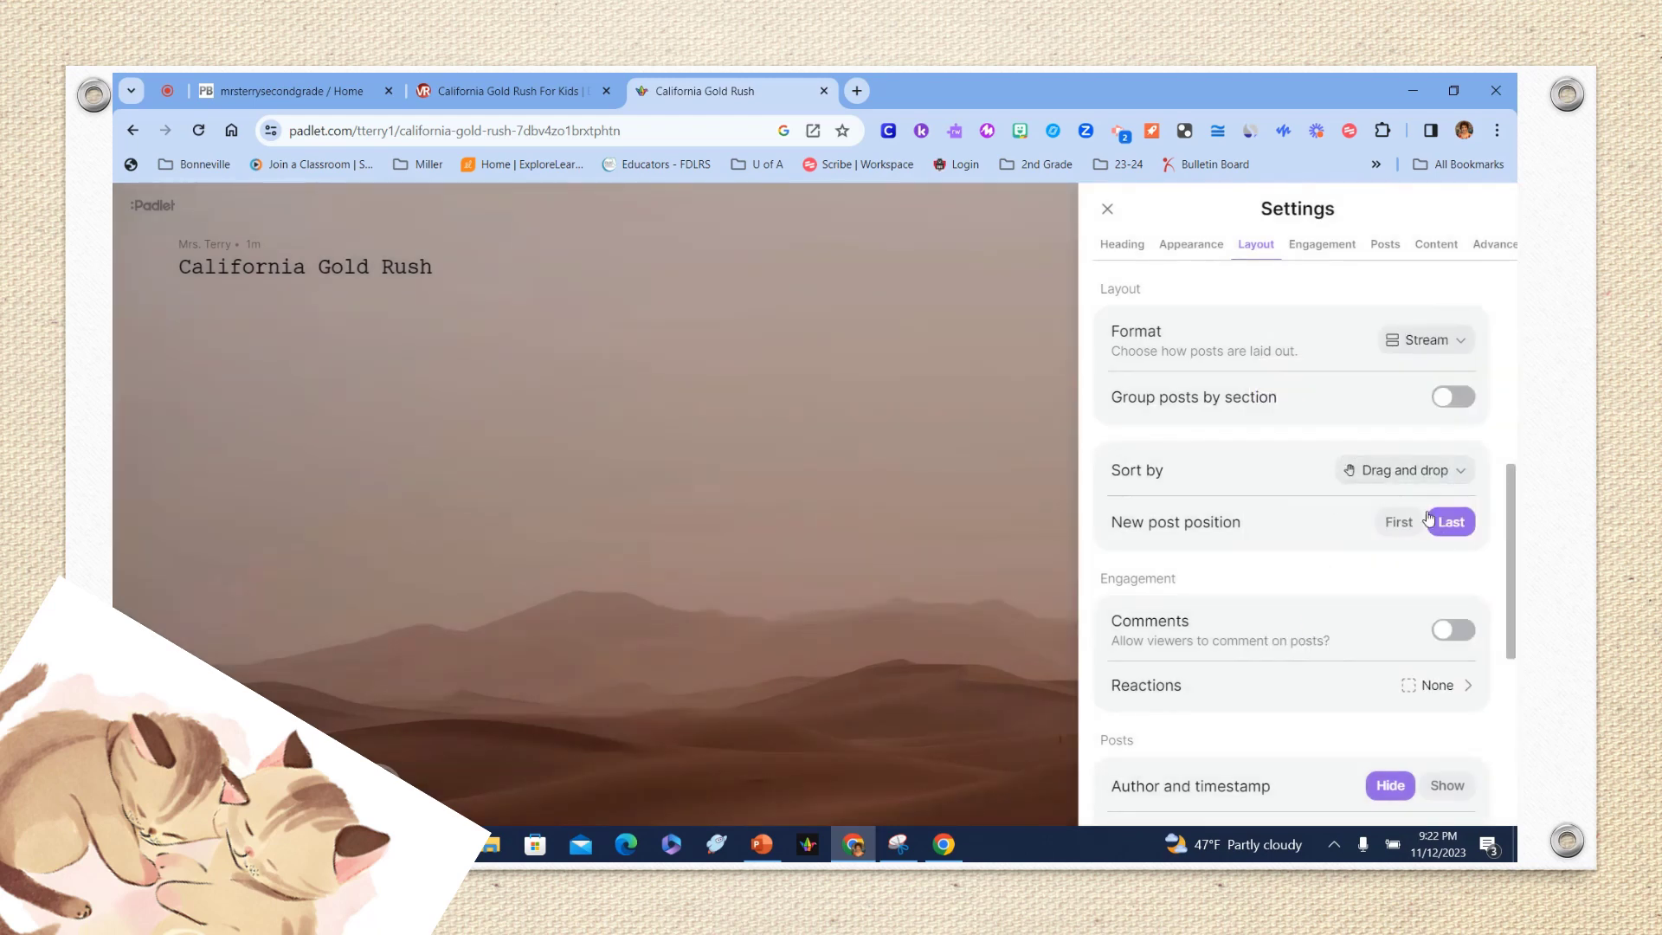
{"action": "left_click", "coordinate": [1426, 340]}
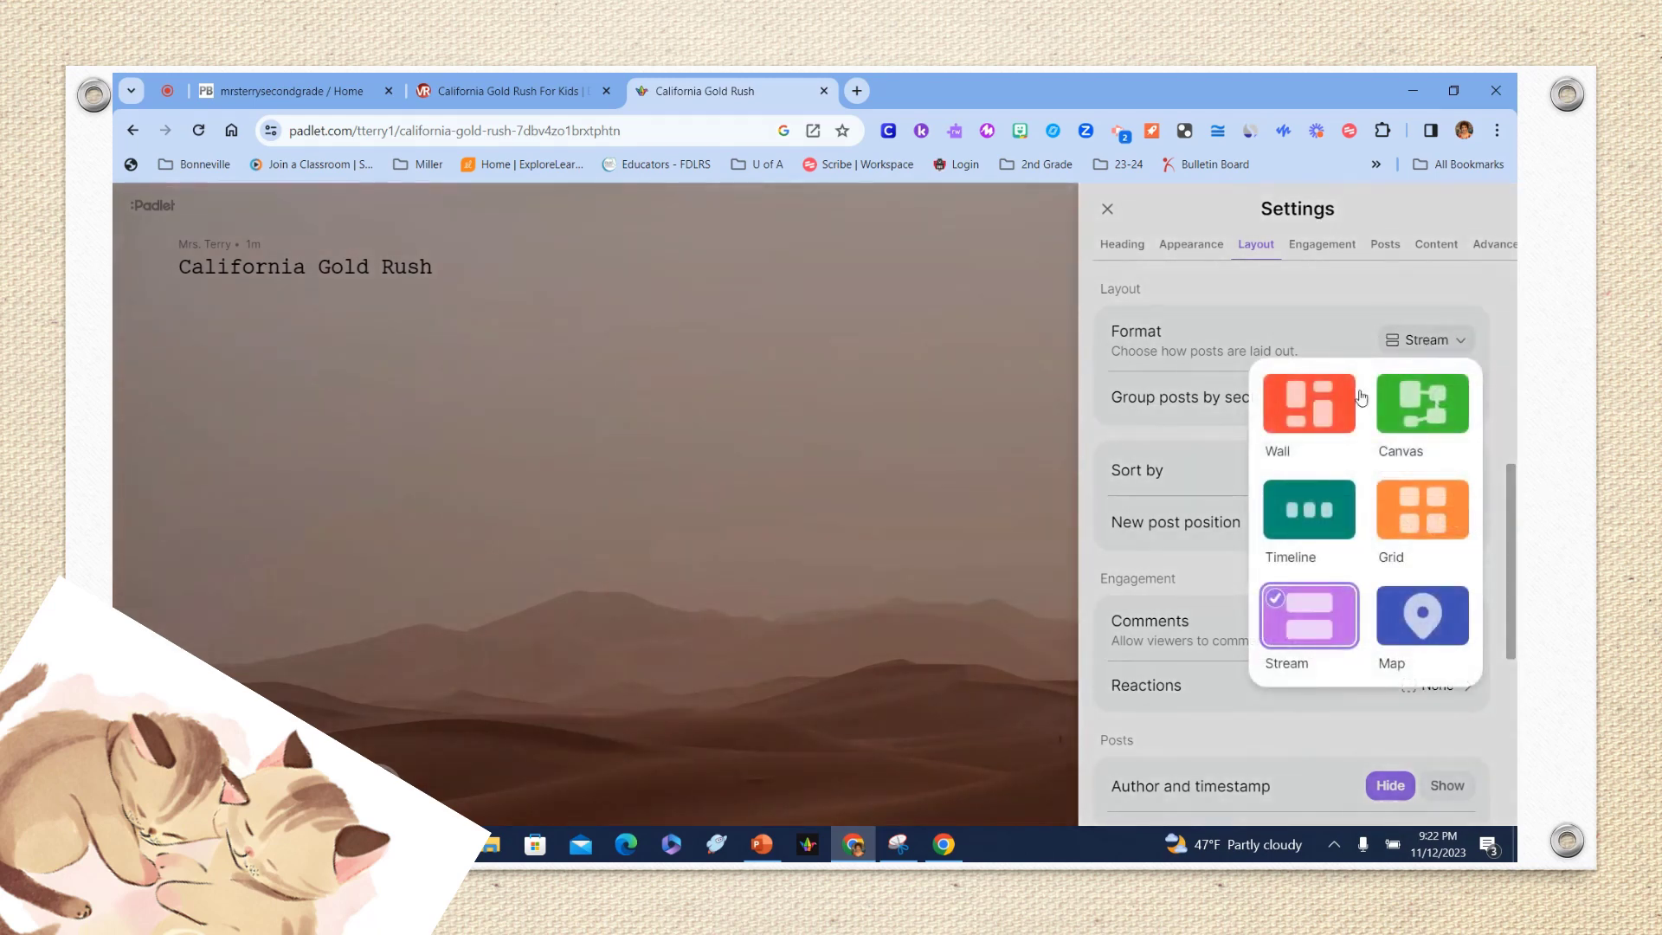
{"action": "left_click", "coordinate": [1302, 427]}
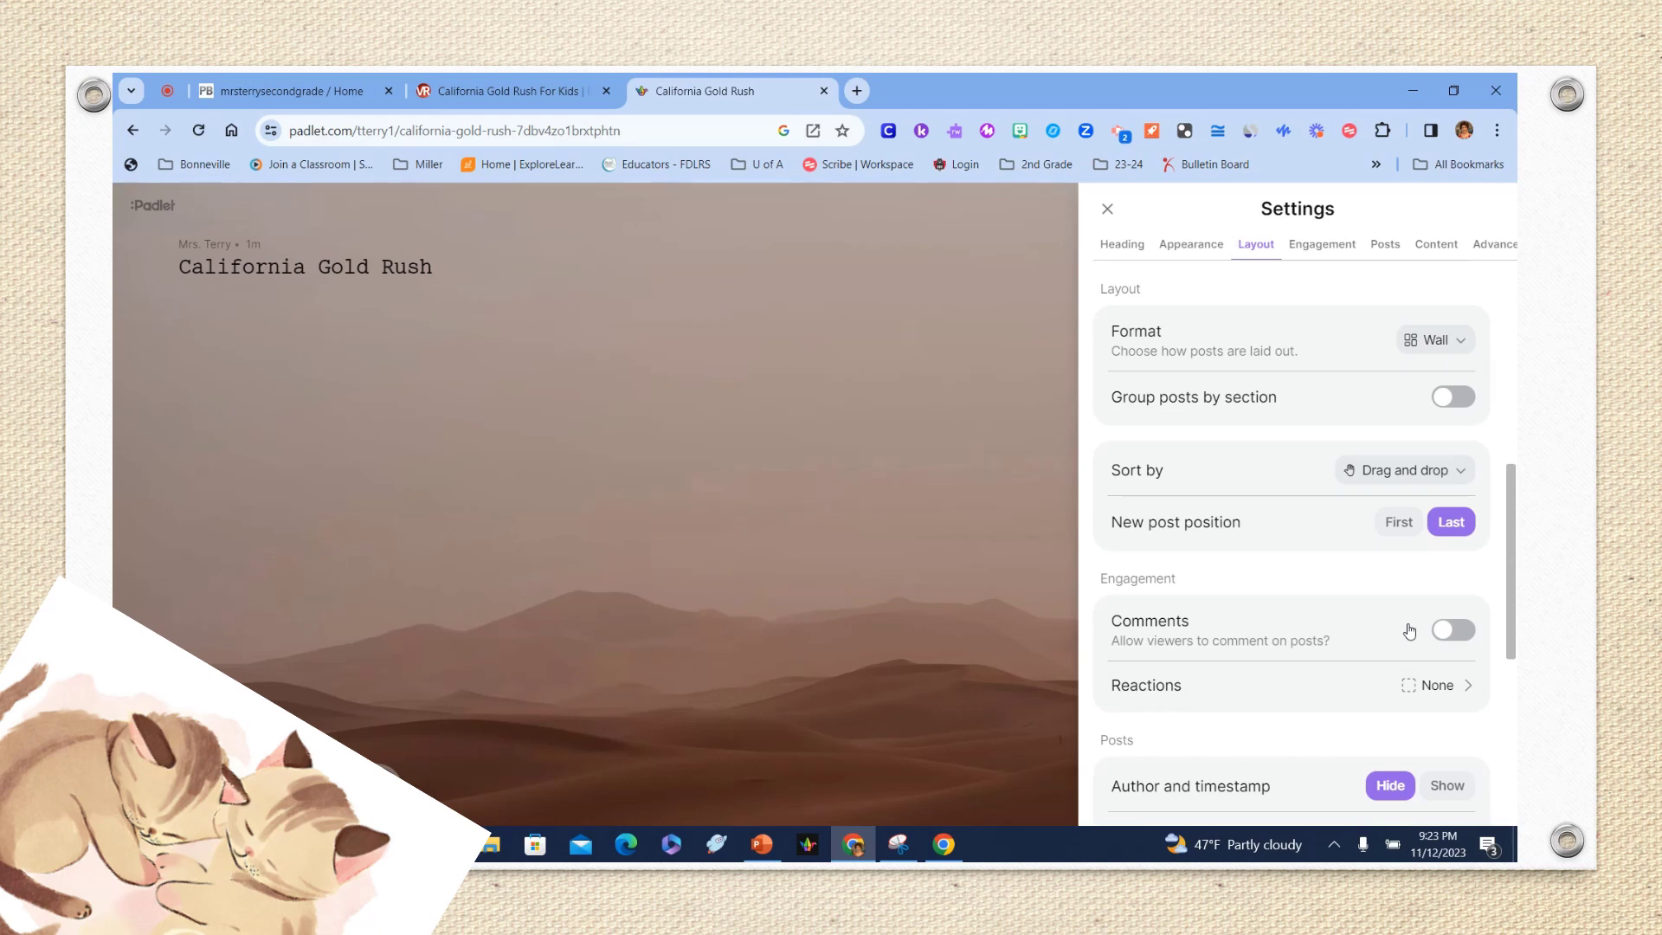
{"action": "left_click", "coordinate": [1438, 686]}
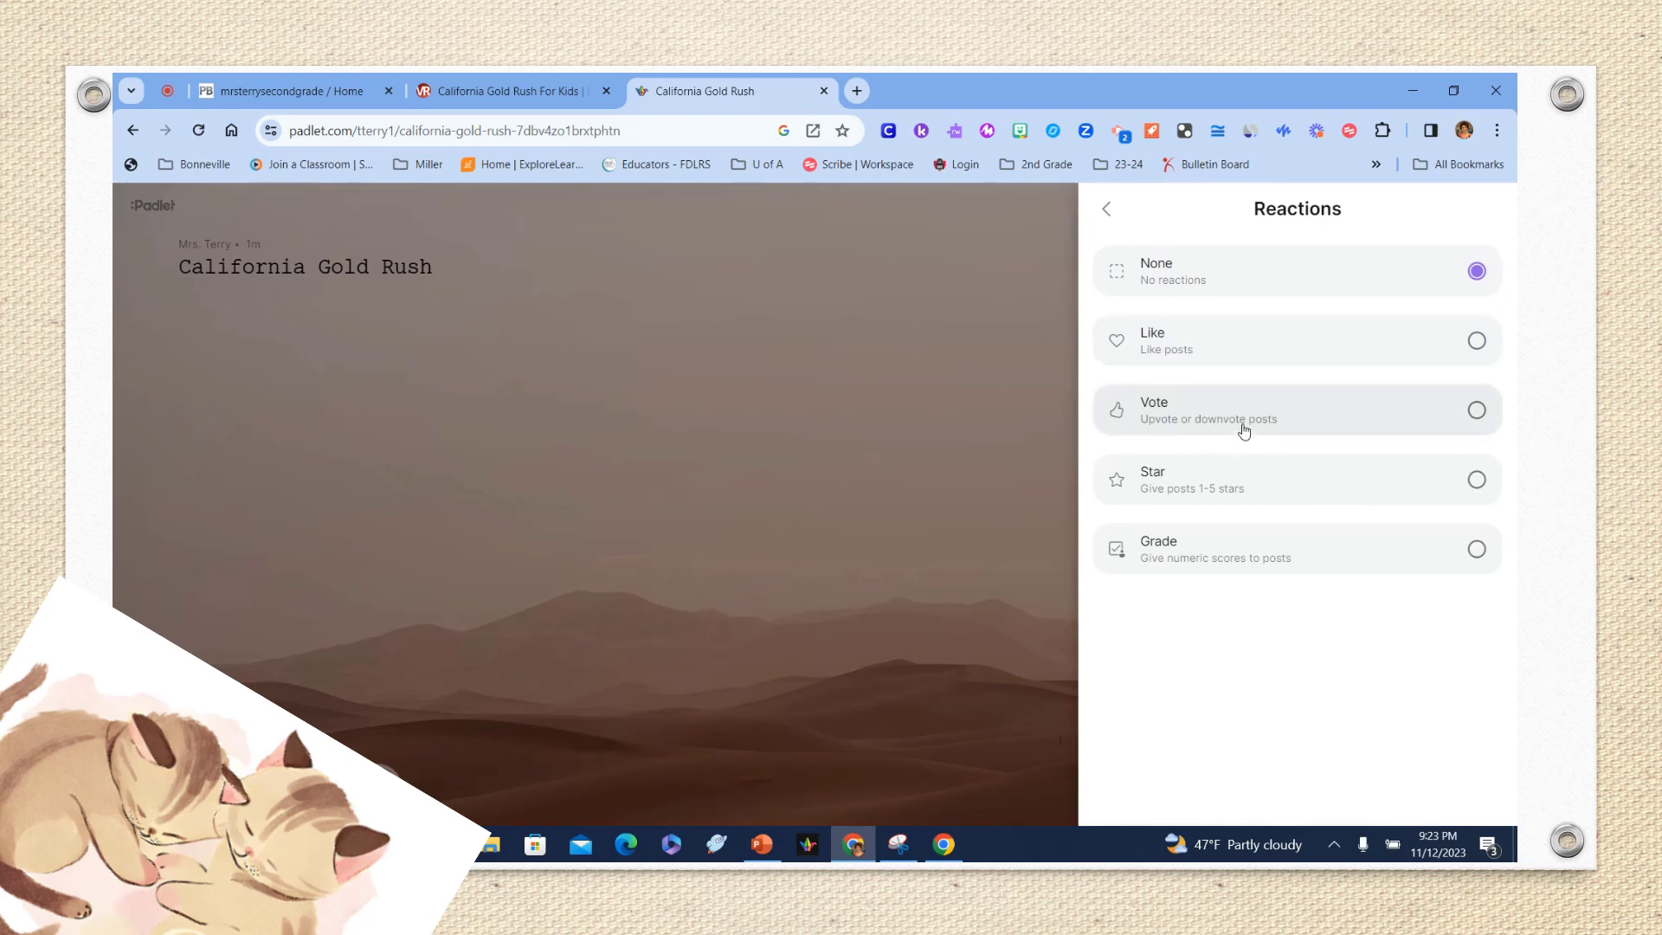
{"action": "left_click", "coordinate": [1102, 209]}
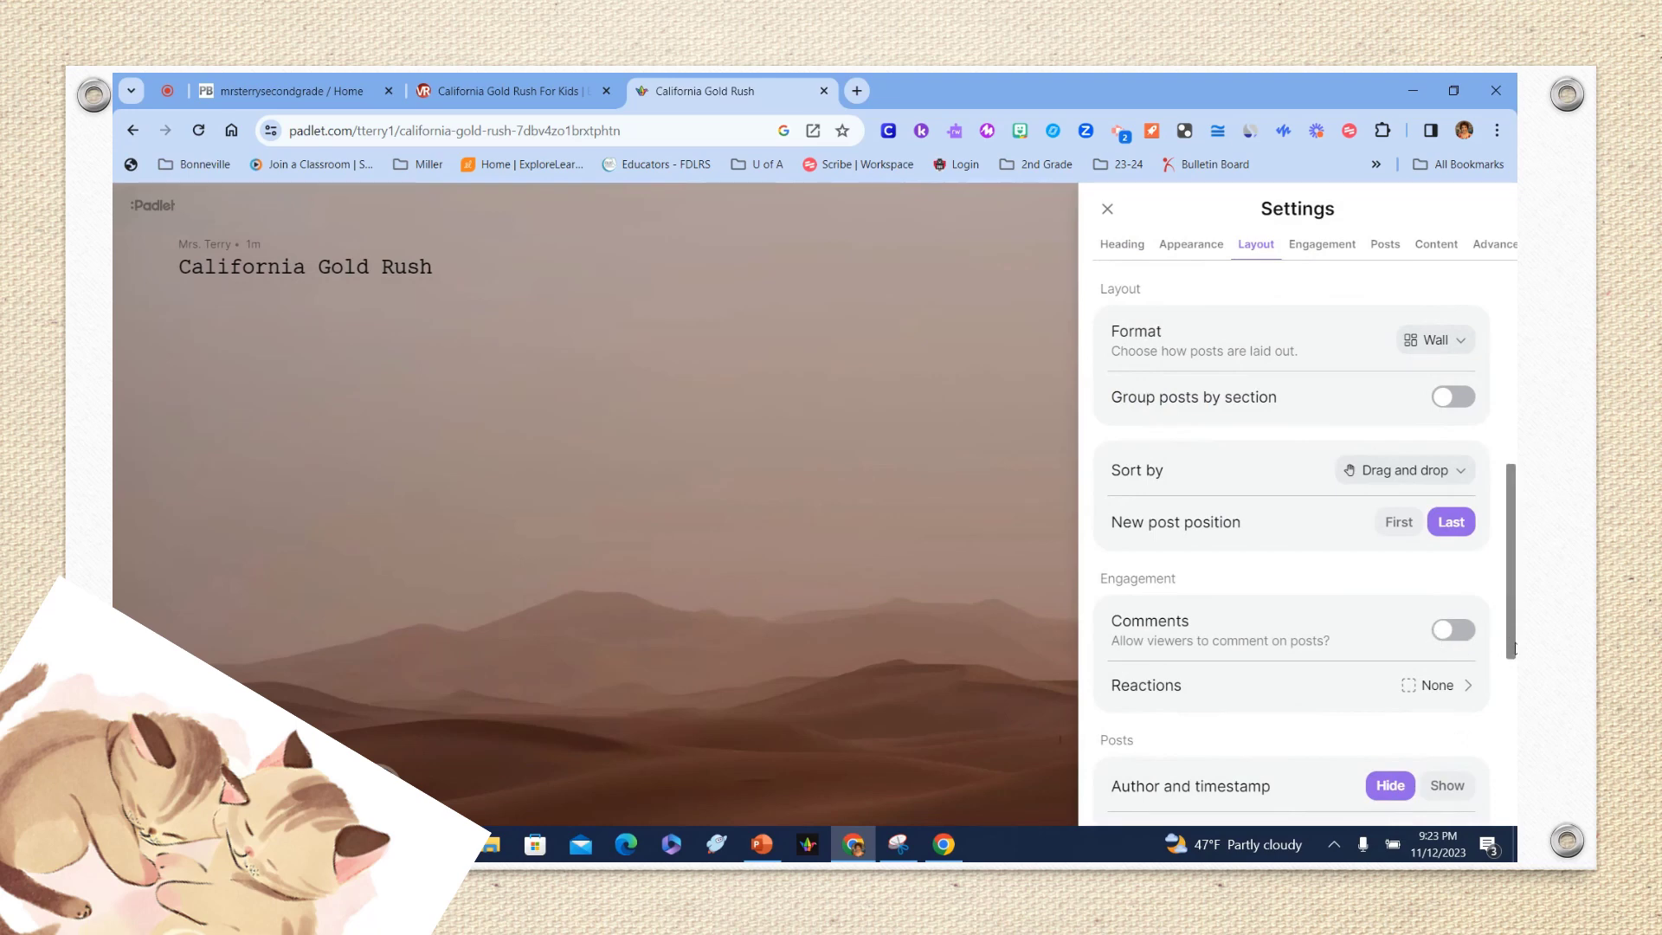
{"action": "left_click_drag", "start_coordinate": [1511, 647], "coordinate": [1511, 803]}
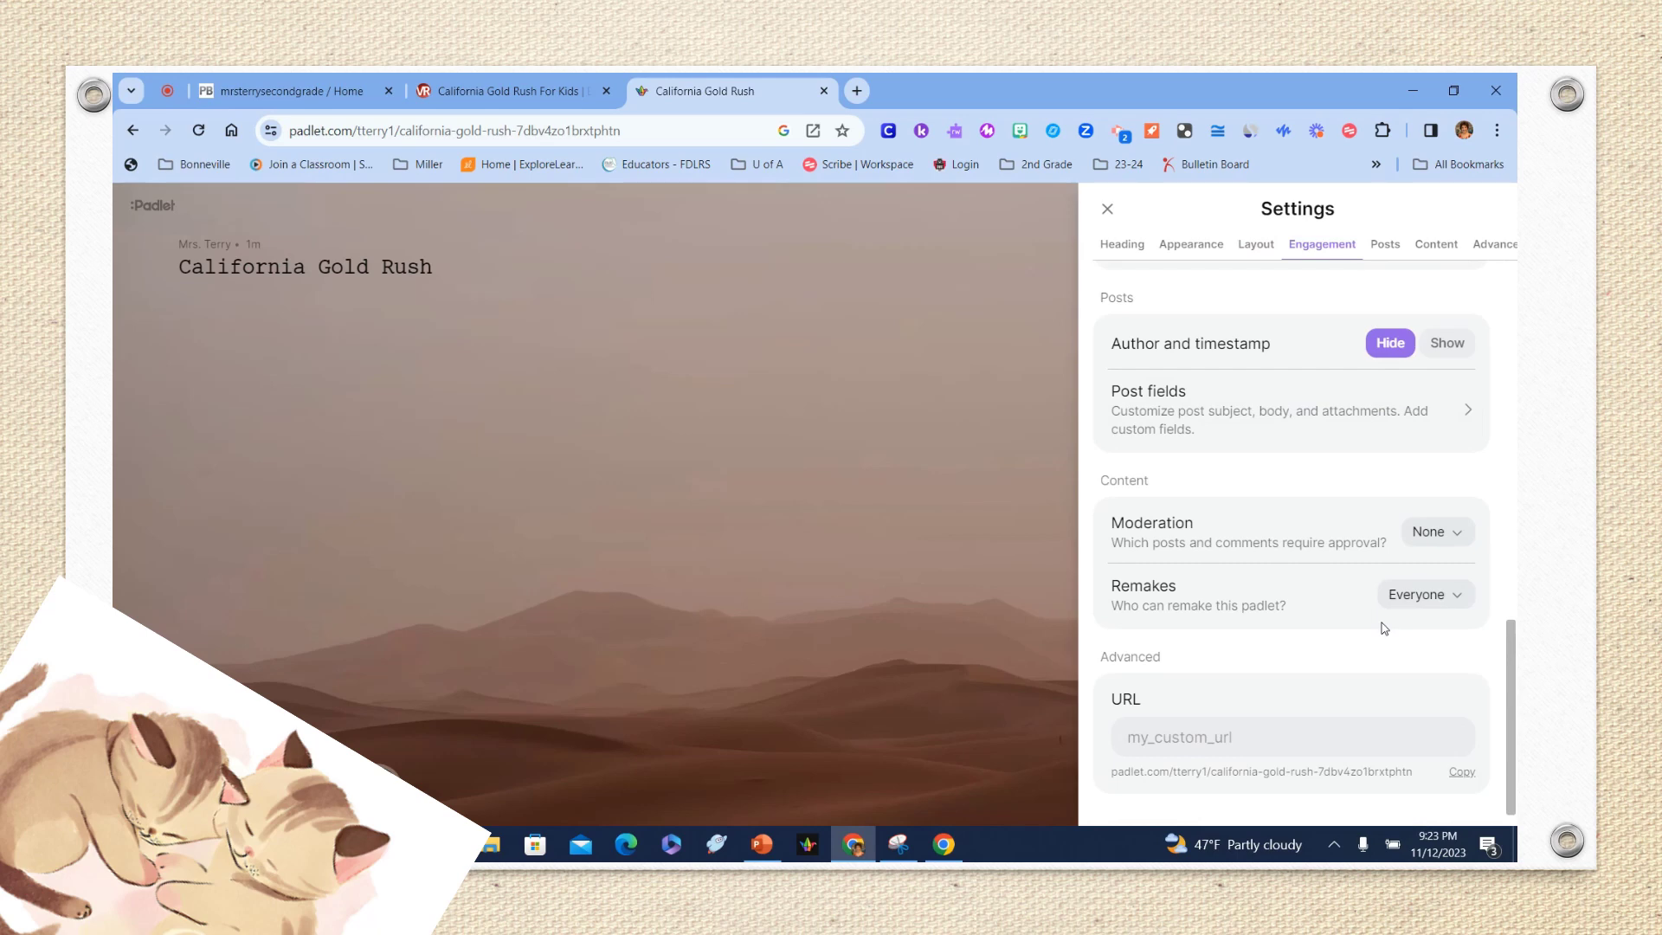
Set the board's Moderation option to Auto in the Content settings.
{"action": "left_click", "coordinate": [1452, 537]}
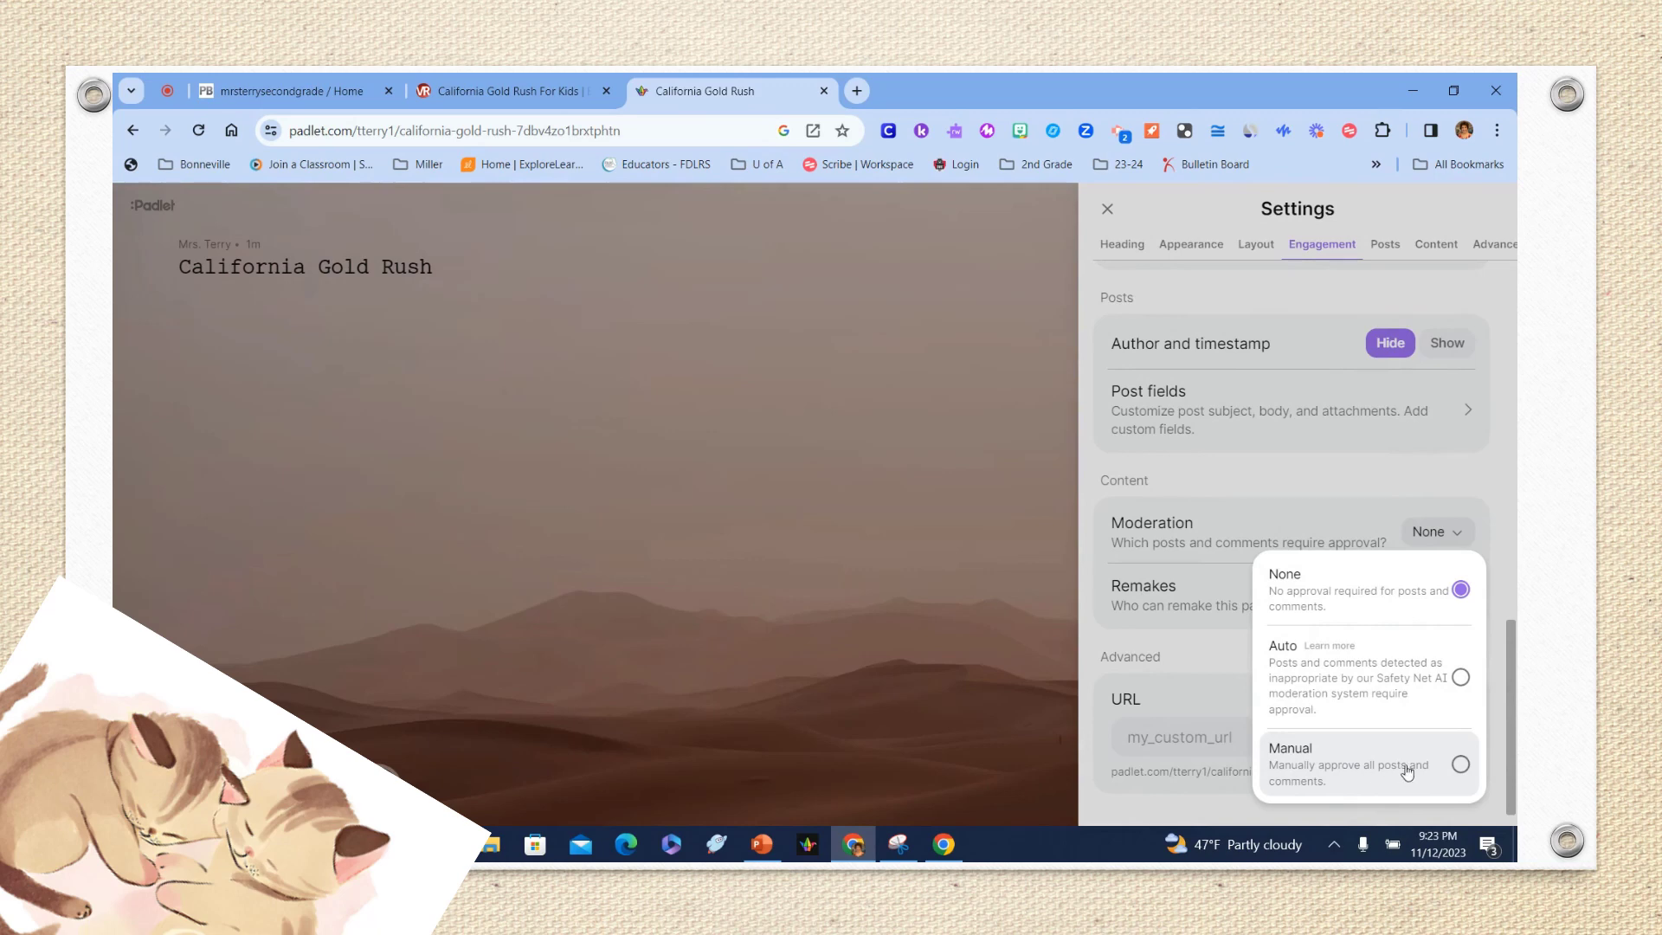
{"action": "left_click", "coordinate": [1461, 679]}
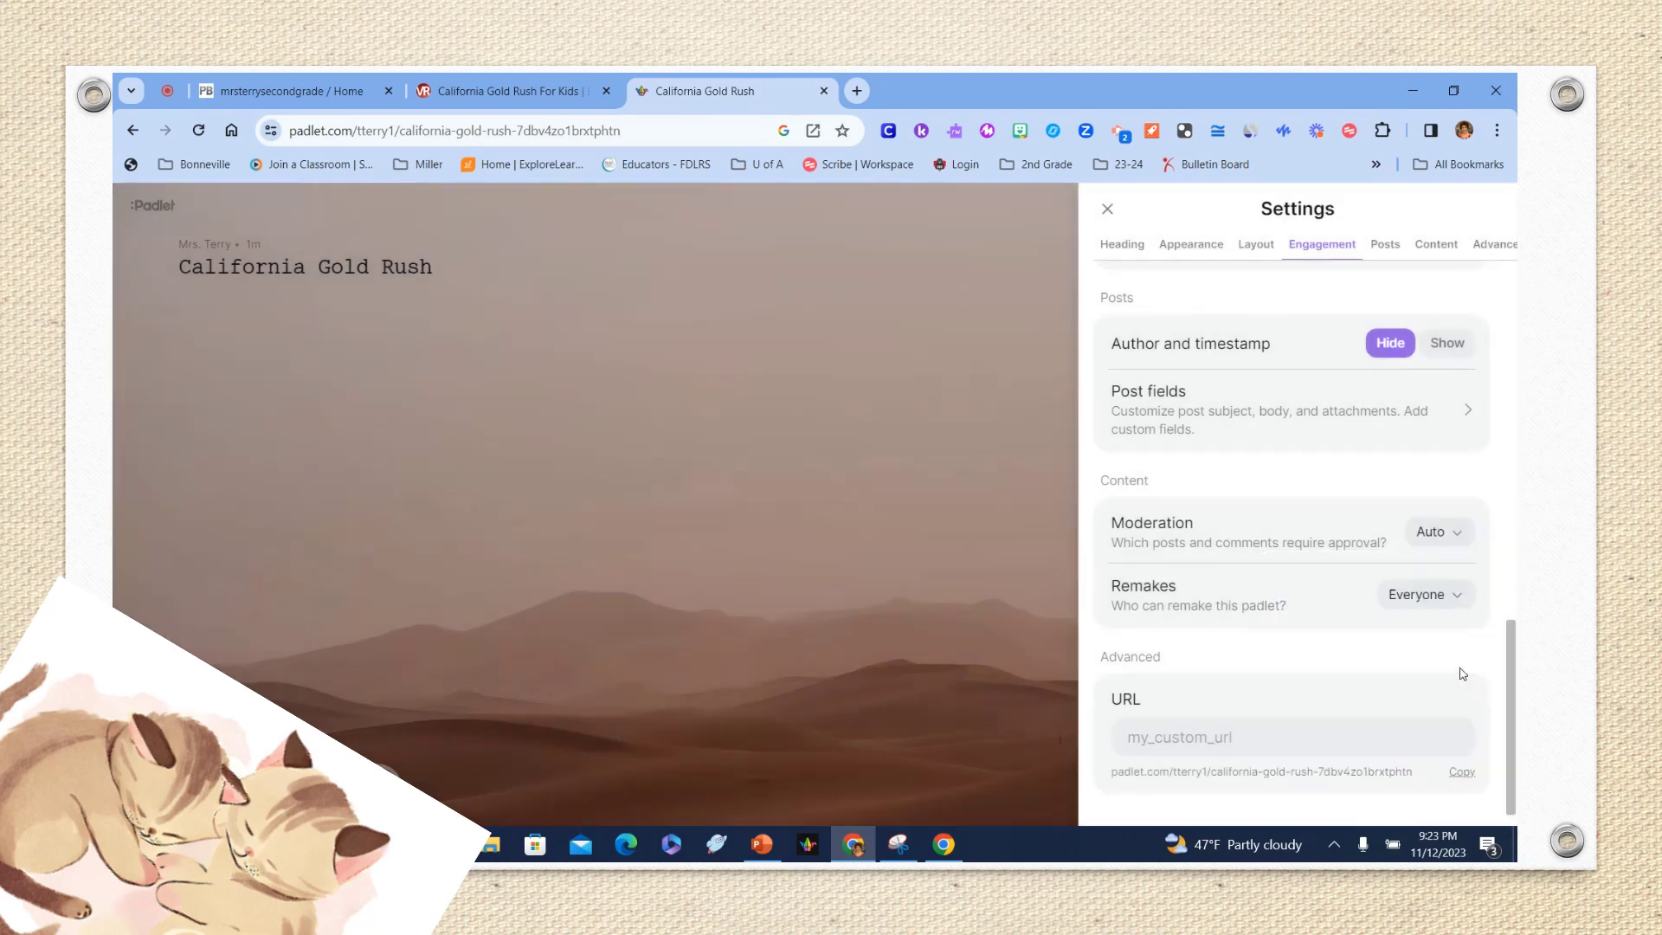
{"action": "left_click", "coordinate": [1457, 601]}
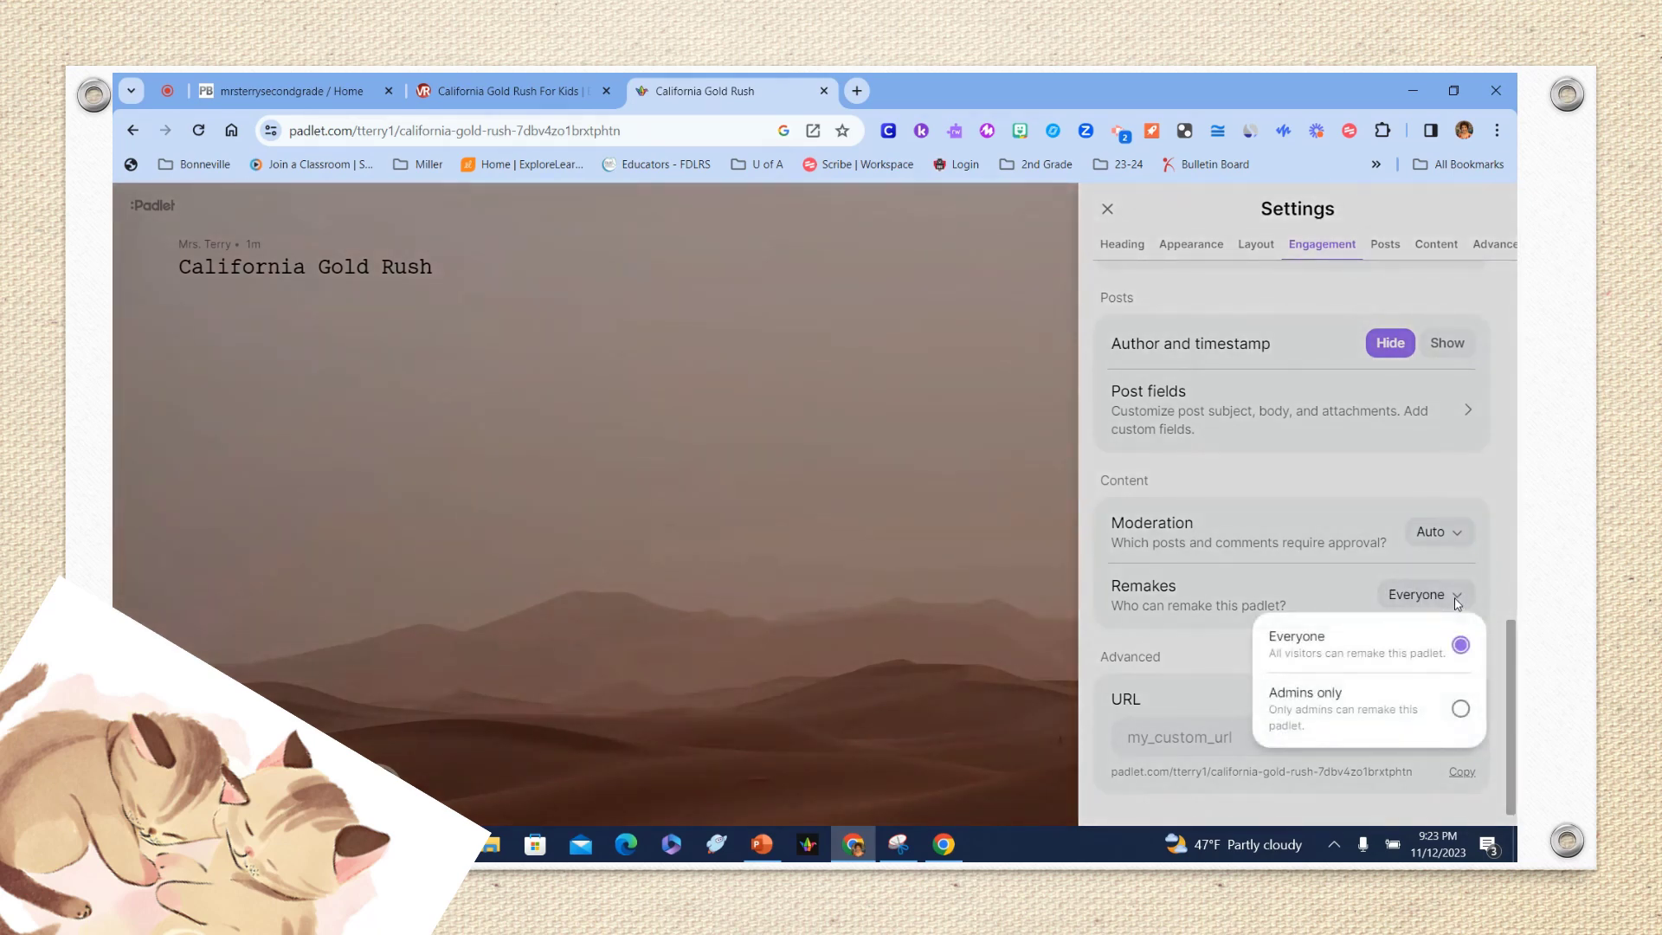
Restrict remakes to admins only and close the board settings.
{"action": "left_click", "coordinate": [1462, 710]}
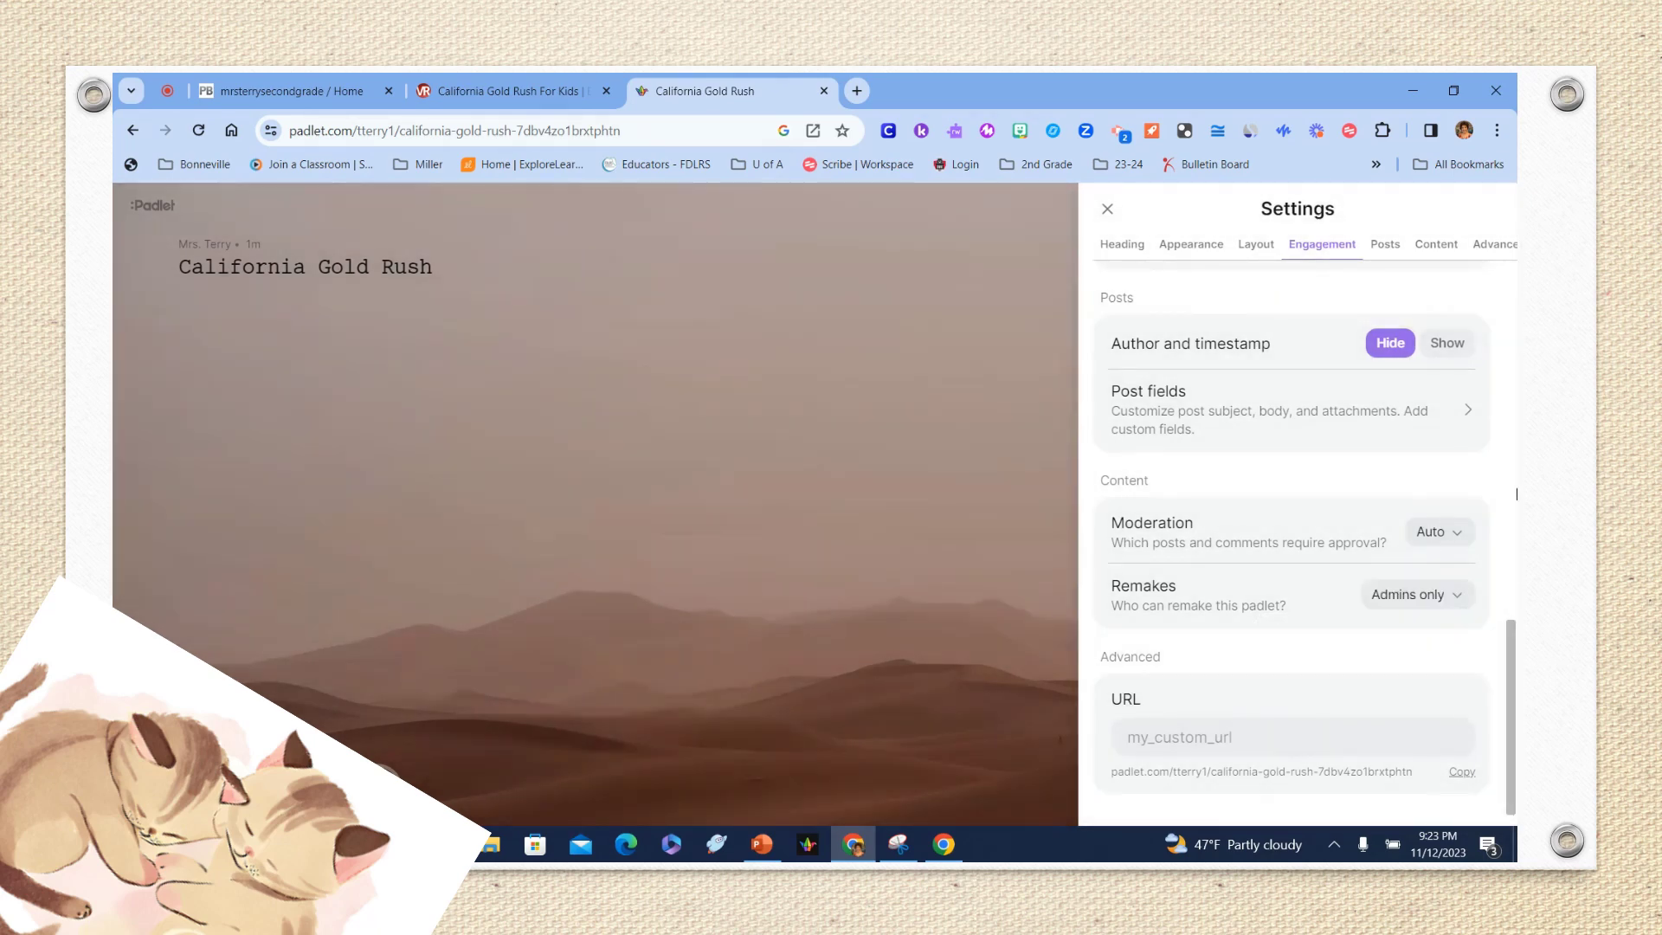
{"action": "left_click", "coordinate": [1106, 210]}
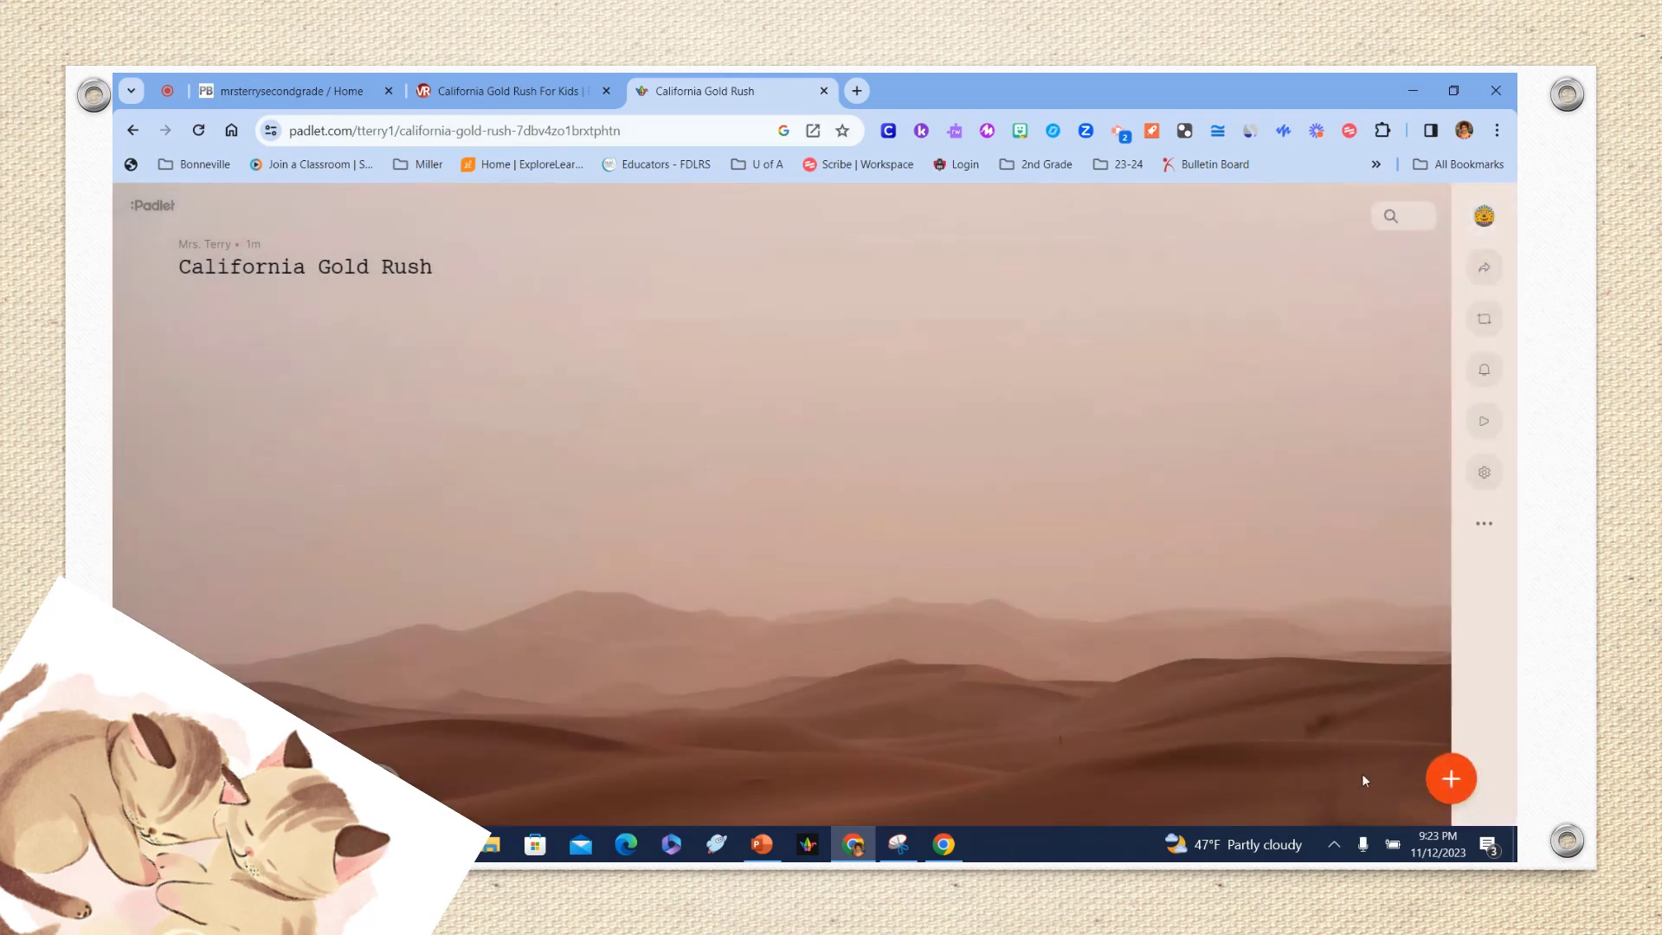
Start a new post and attach the pasted Arkansas Digital Sandbox login link via Web search.
{"action": "left_click", "coordinate": [1449, 779]}
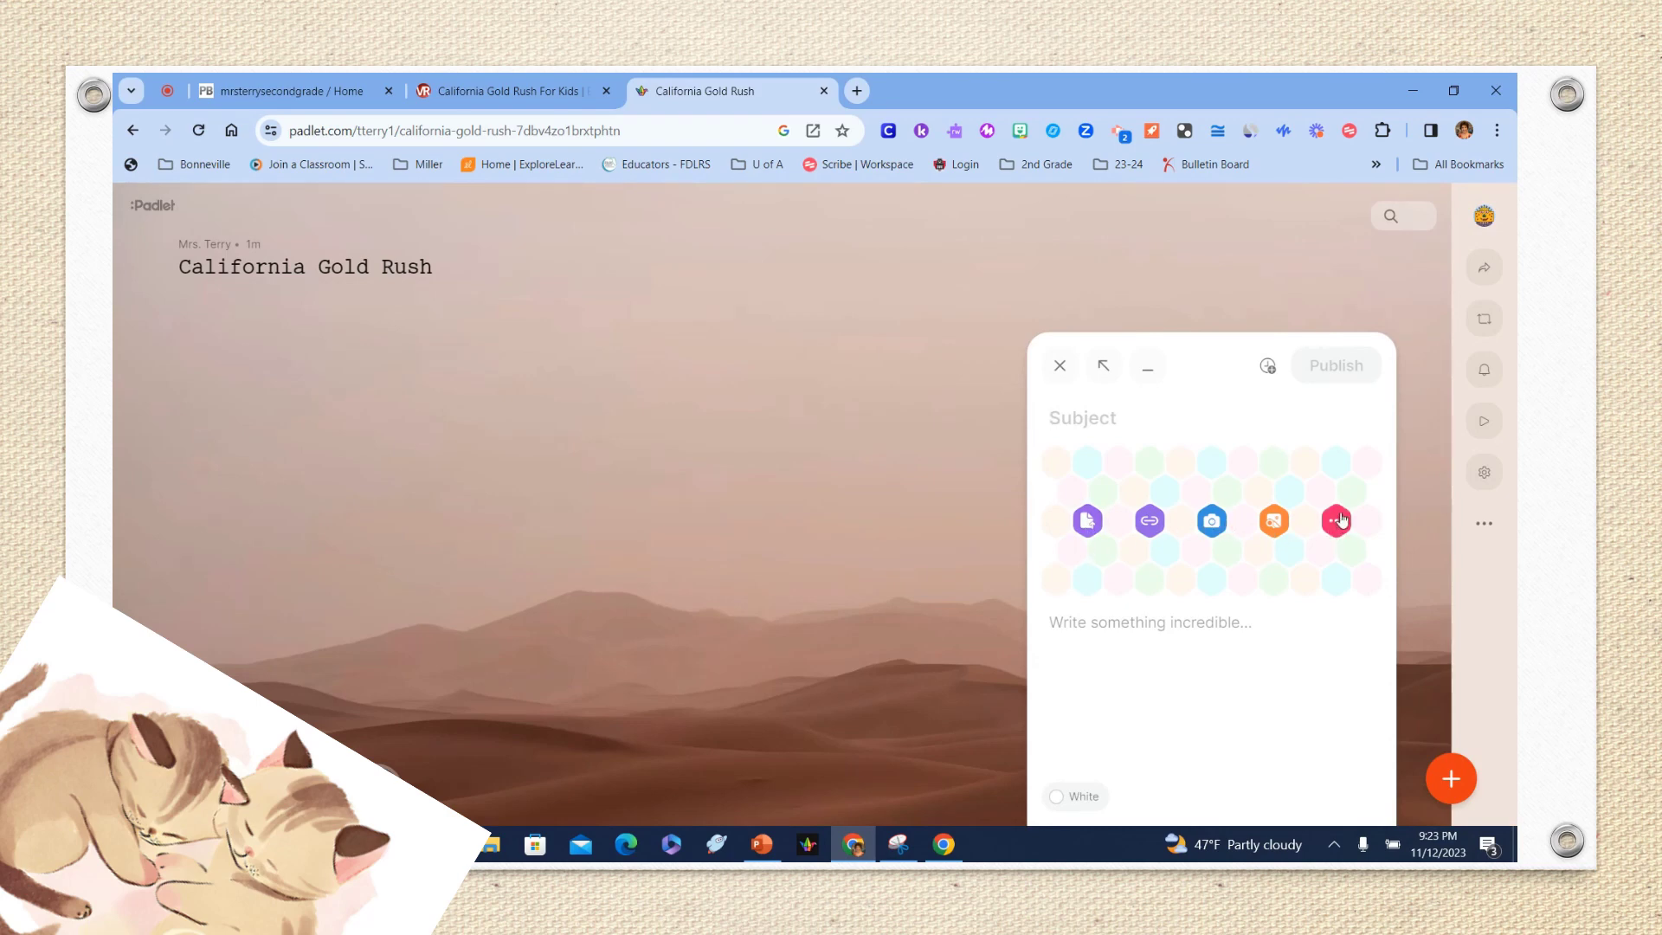
{"action": "left_click", "coordinate": [1338, 522]}
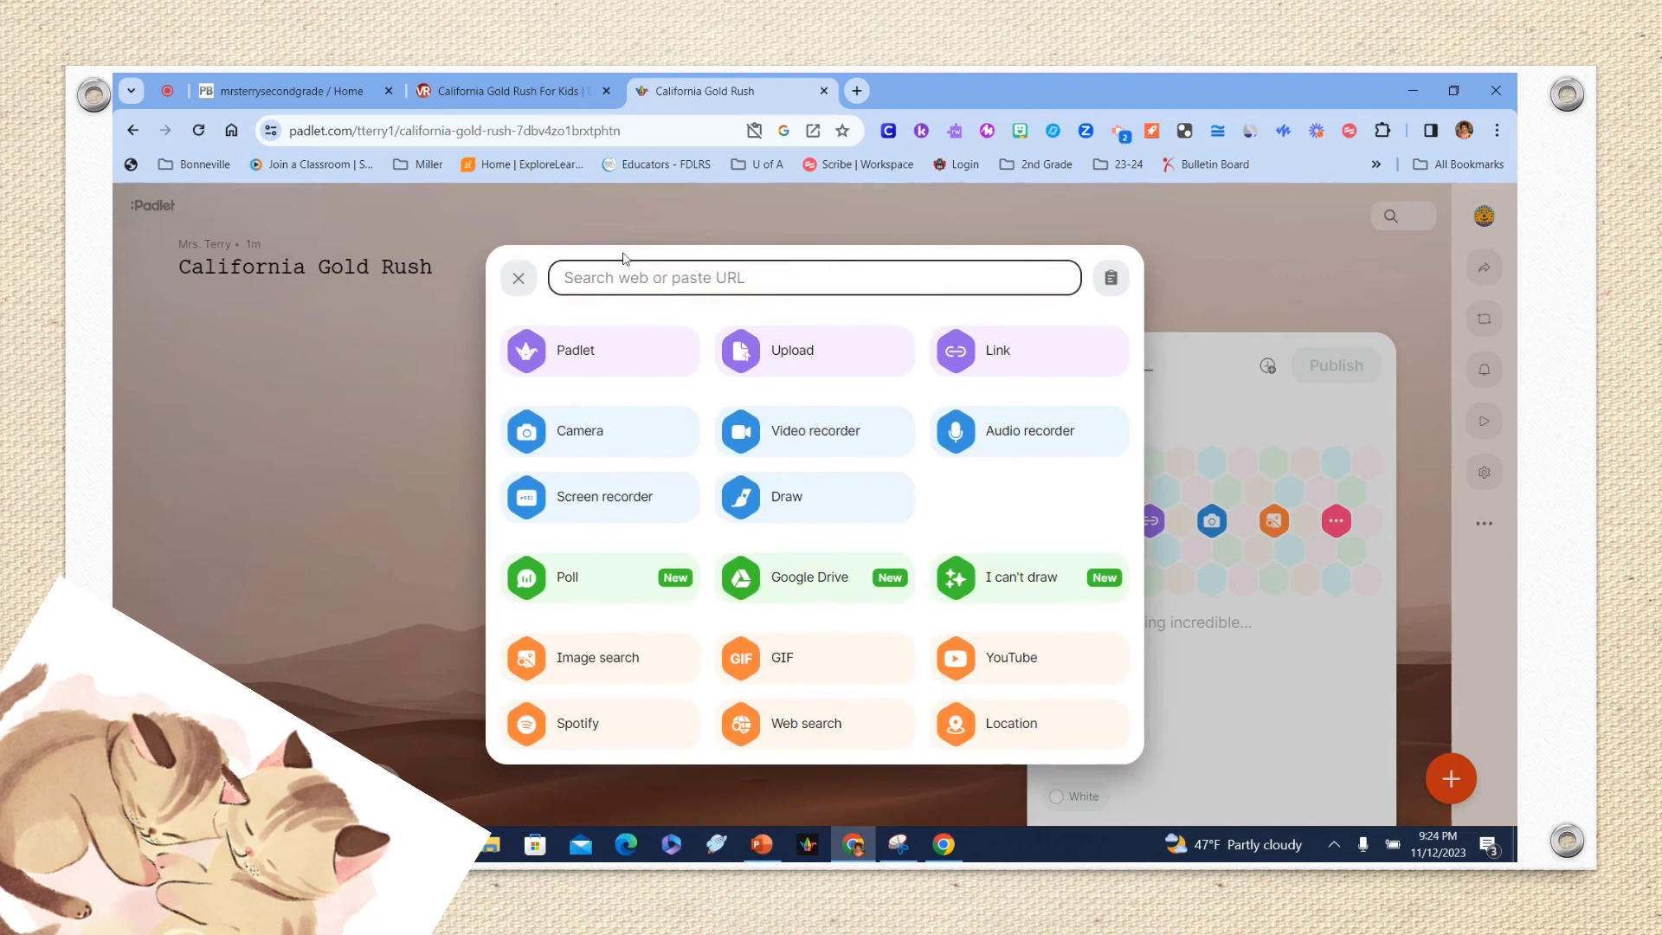
{"action": "left_click", "coordinate": [794, 727]}
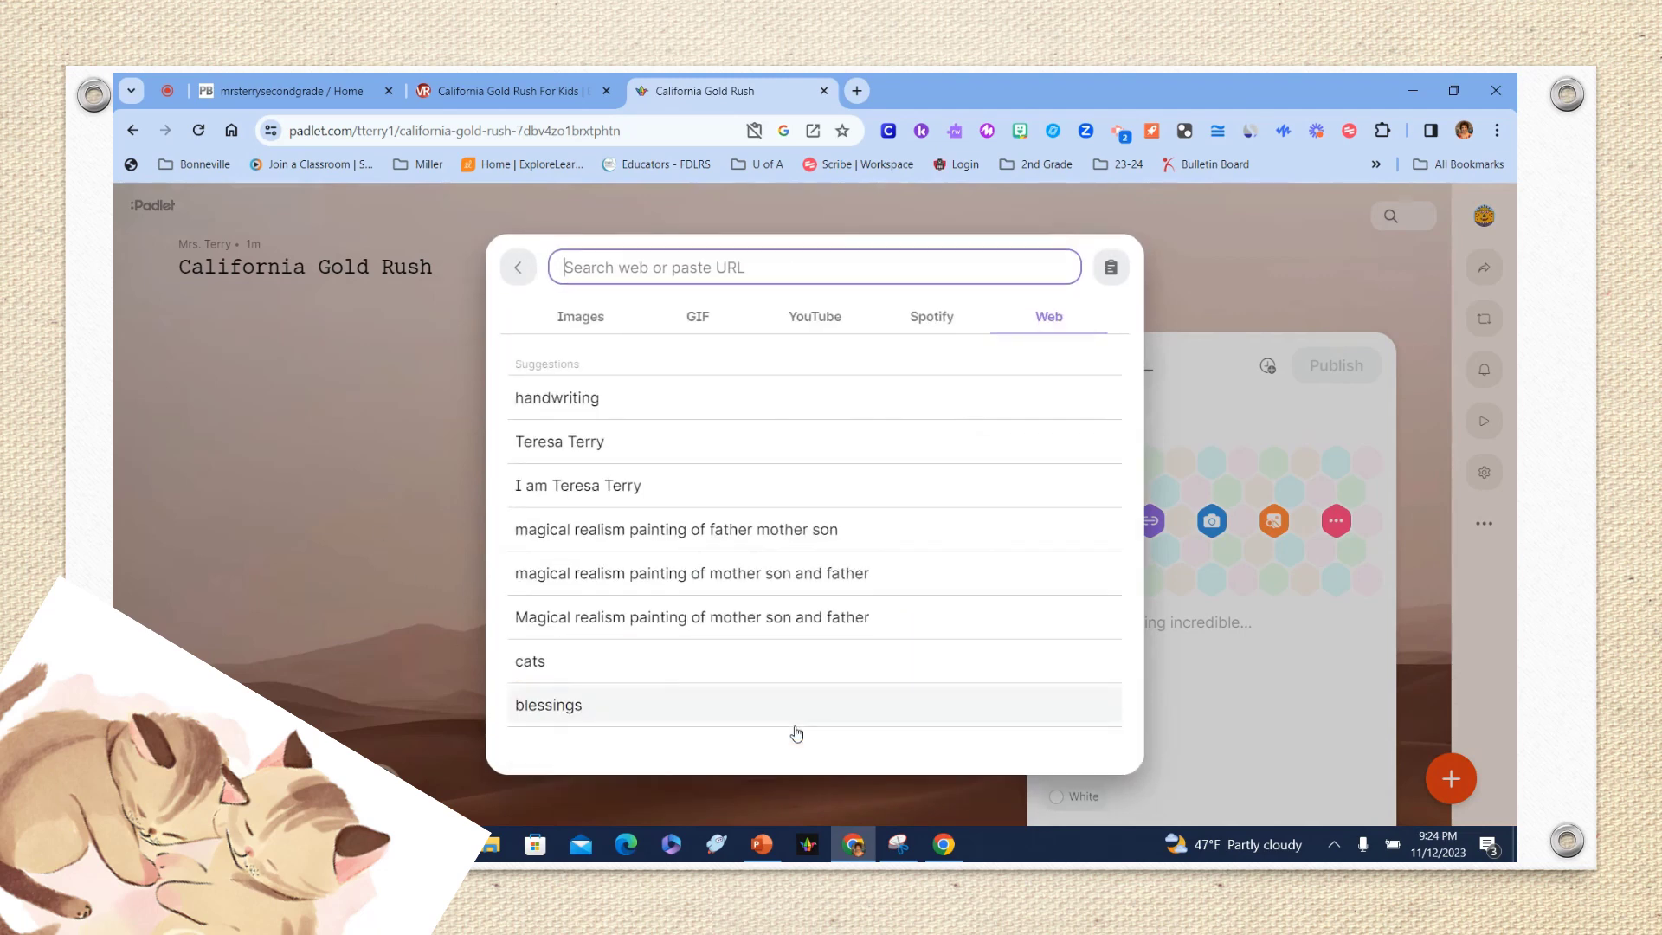
{"action": "right_click", "coordinate": [707, 267]}
{"action": "left_click", "coordinate": [796, 445]}
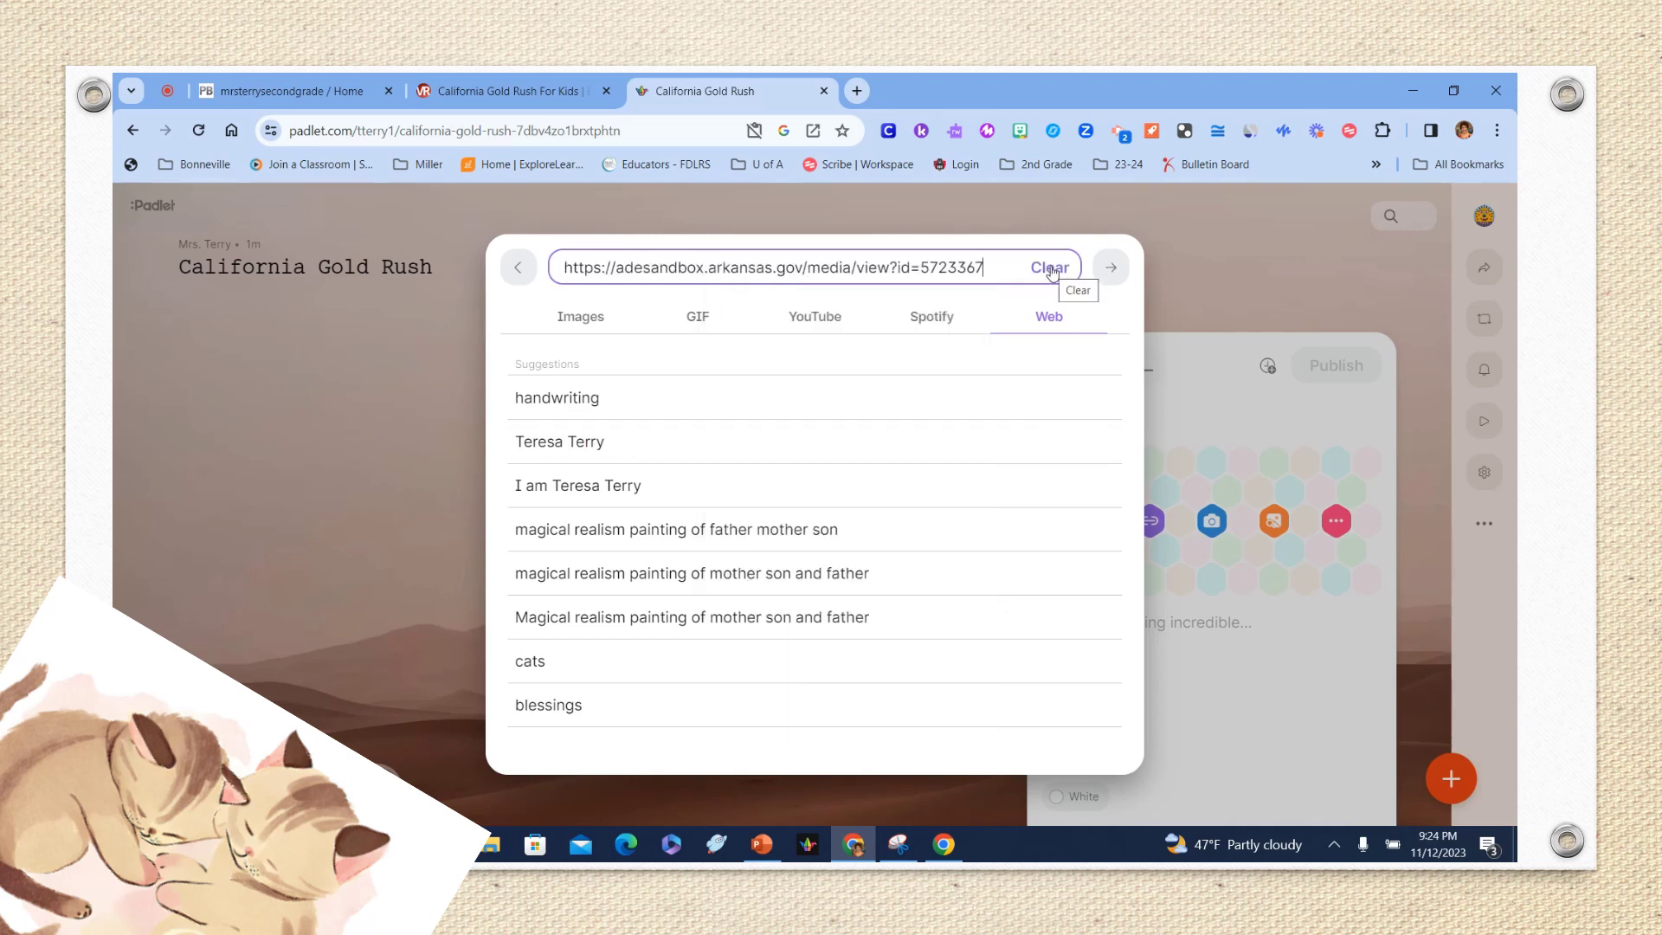
{"action": "left_click", "coordinate": [1110, 268]}
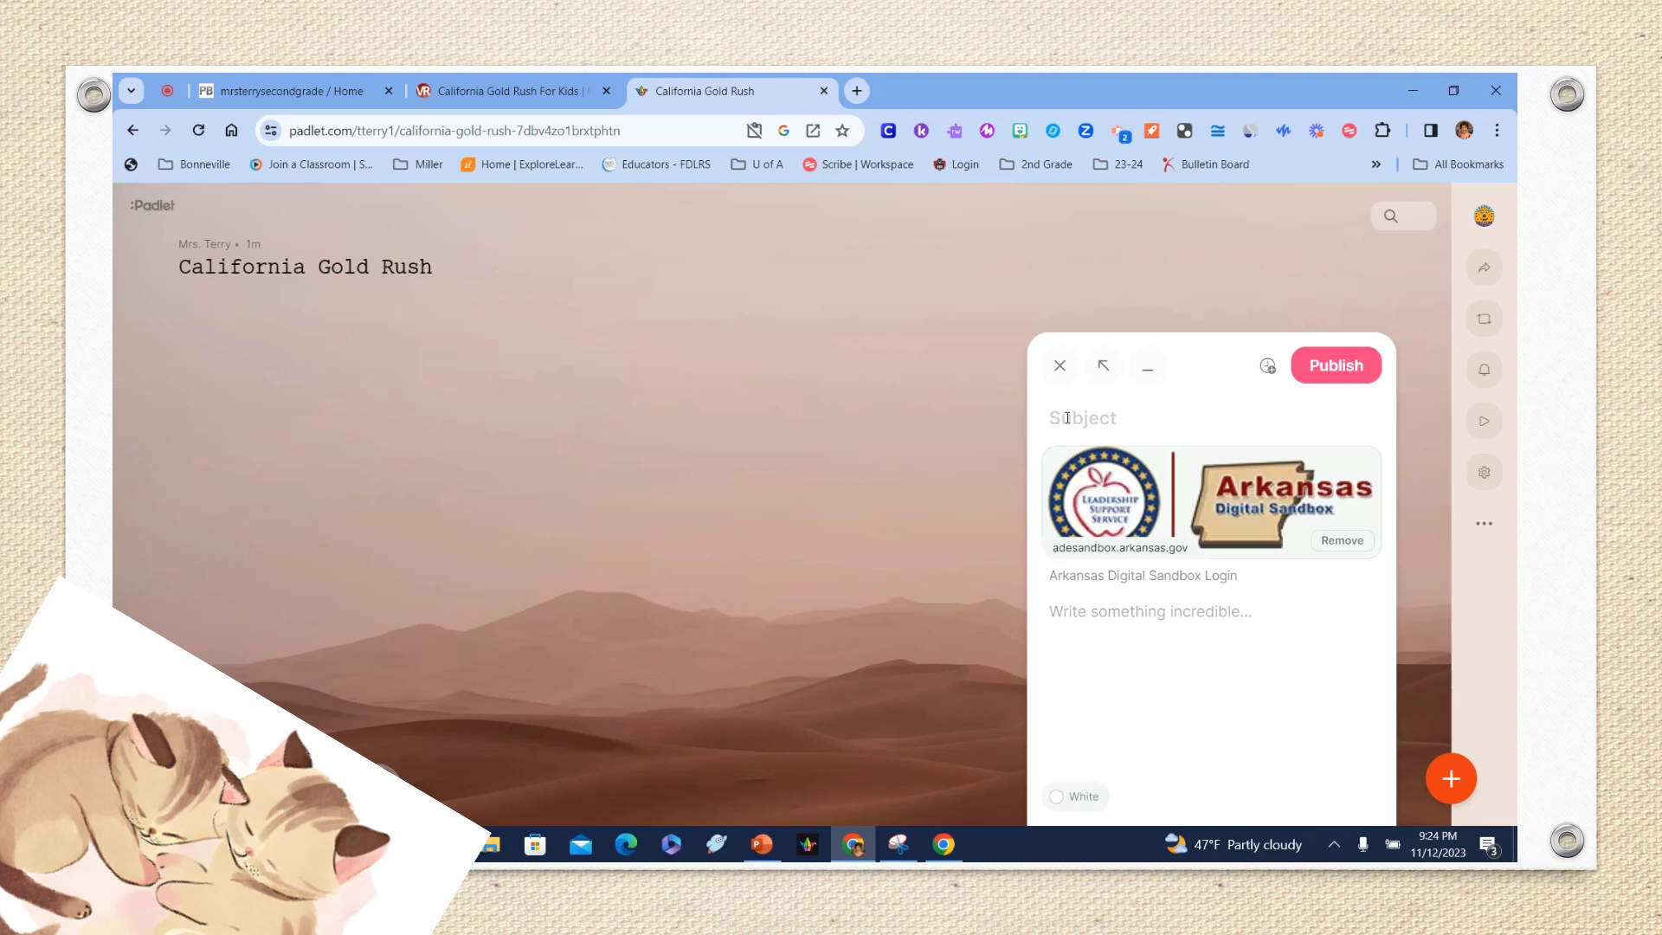
{"action": "type", "text": "Dir"}
{"action": "type", "text": "ections"}
{"action": "type", "text": ": Watch"}
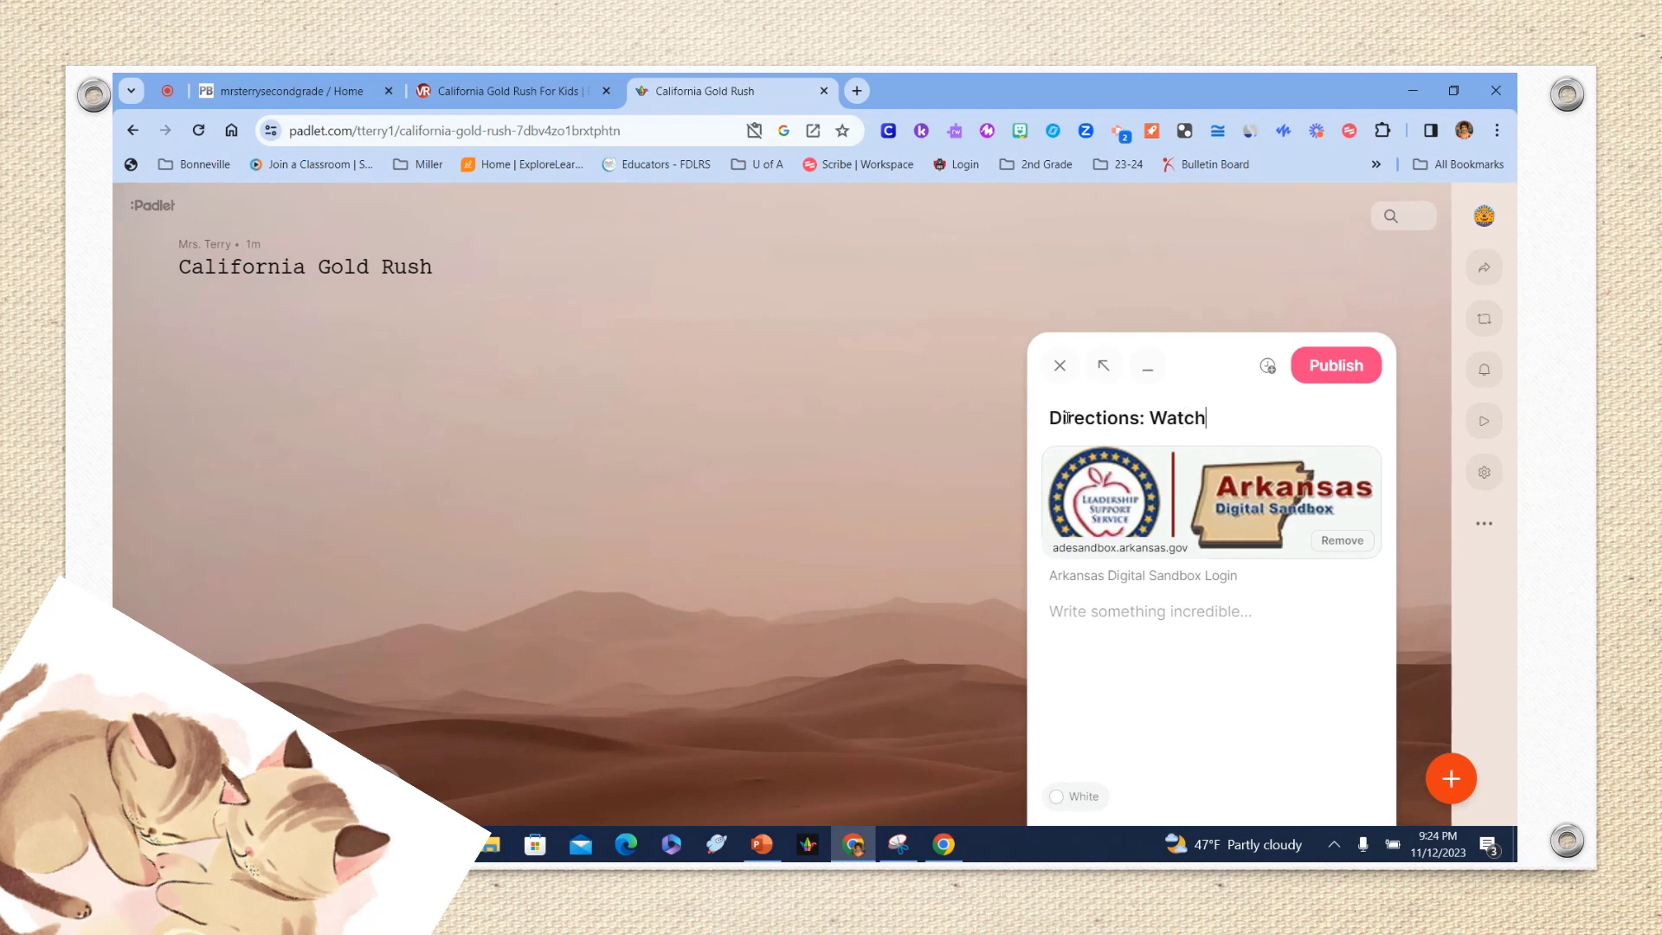
{"action": "type", "text": " the video b"}
{"action": "type", "text": "elow and "}
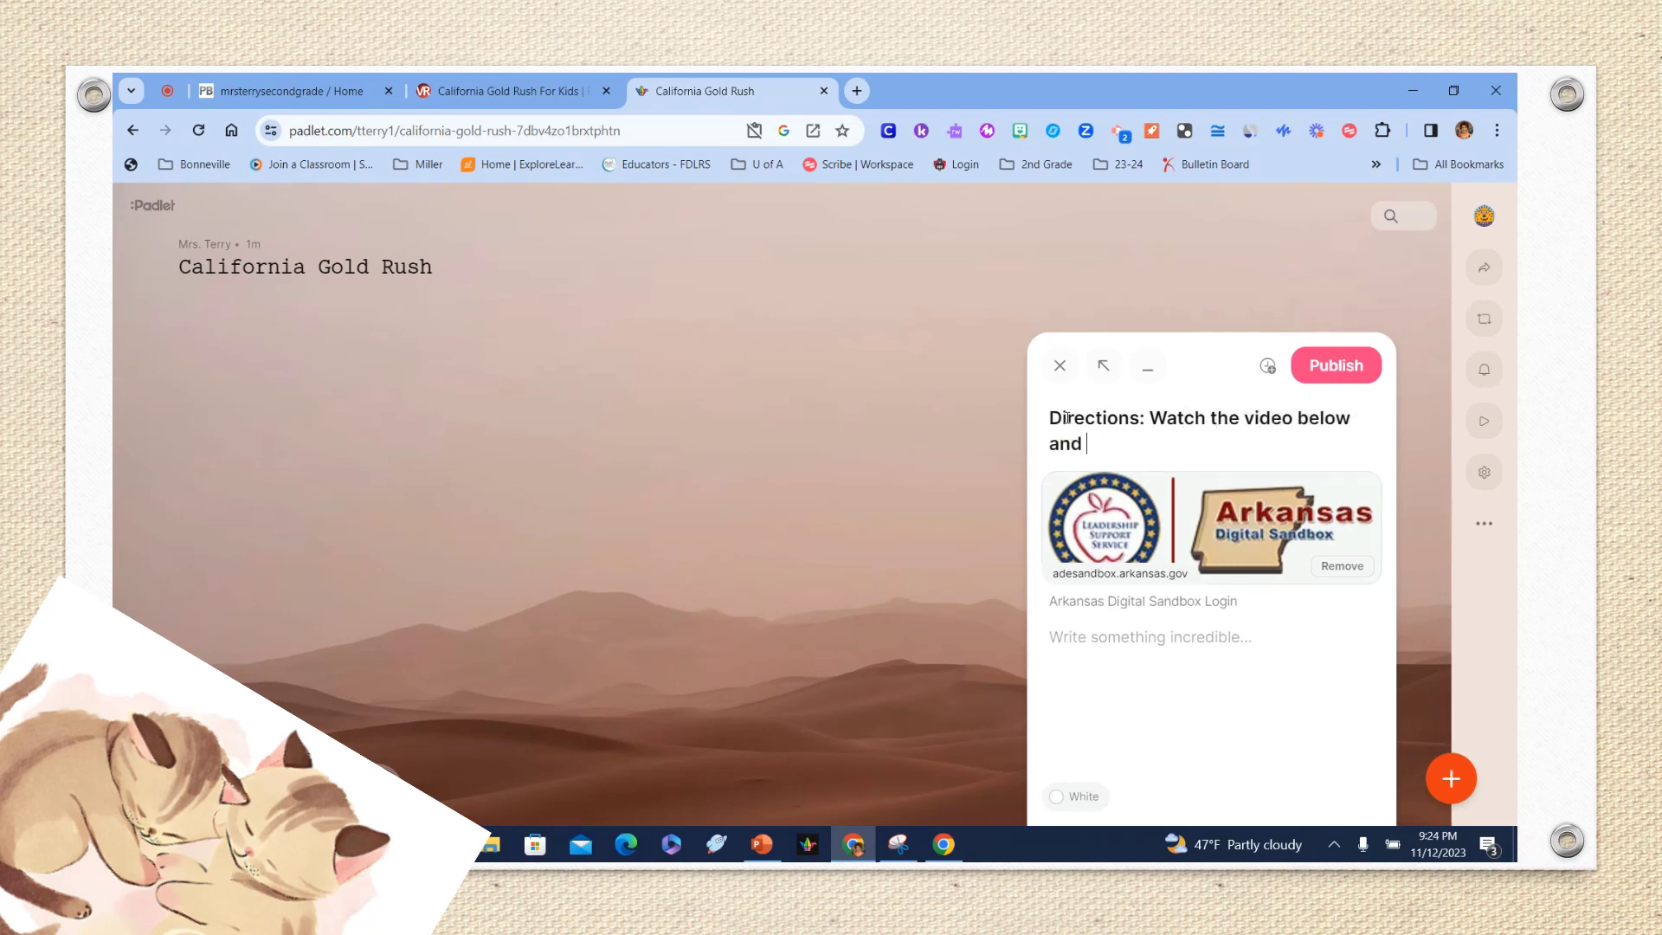
{"action": "type", "text": "post wh"}
{"action": "type", "text": "at you learn"}
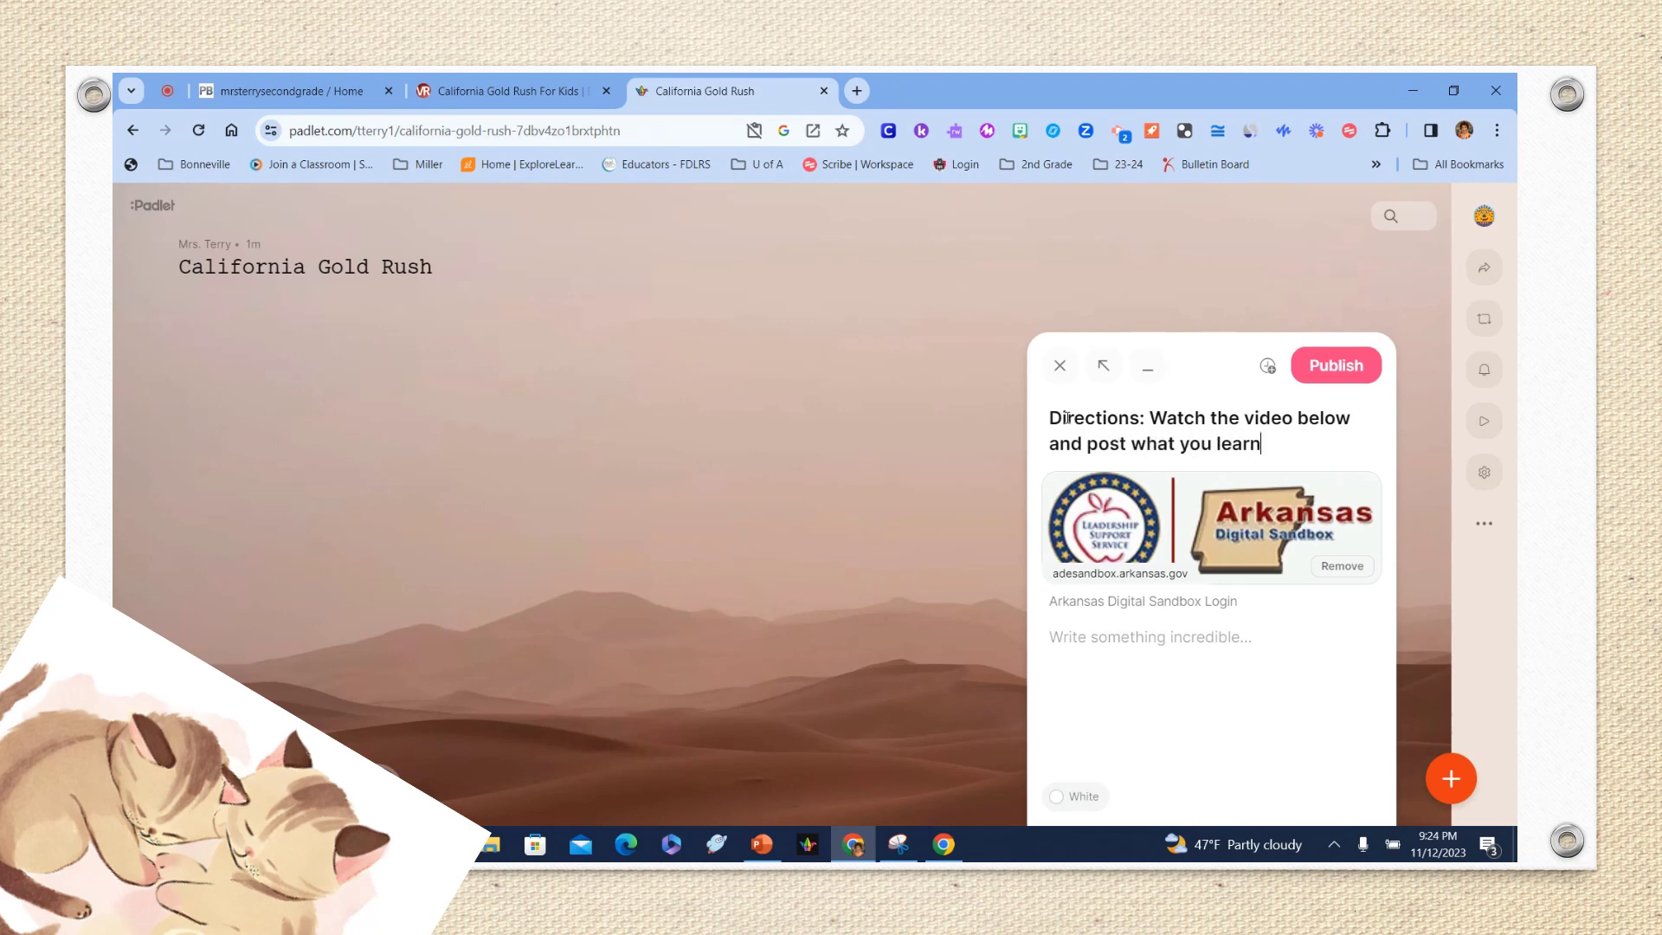
{"action": "type", "text": " about the C"}
{"action": "type", "text": "alifornia "}
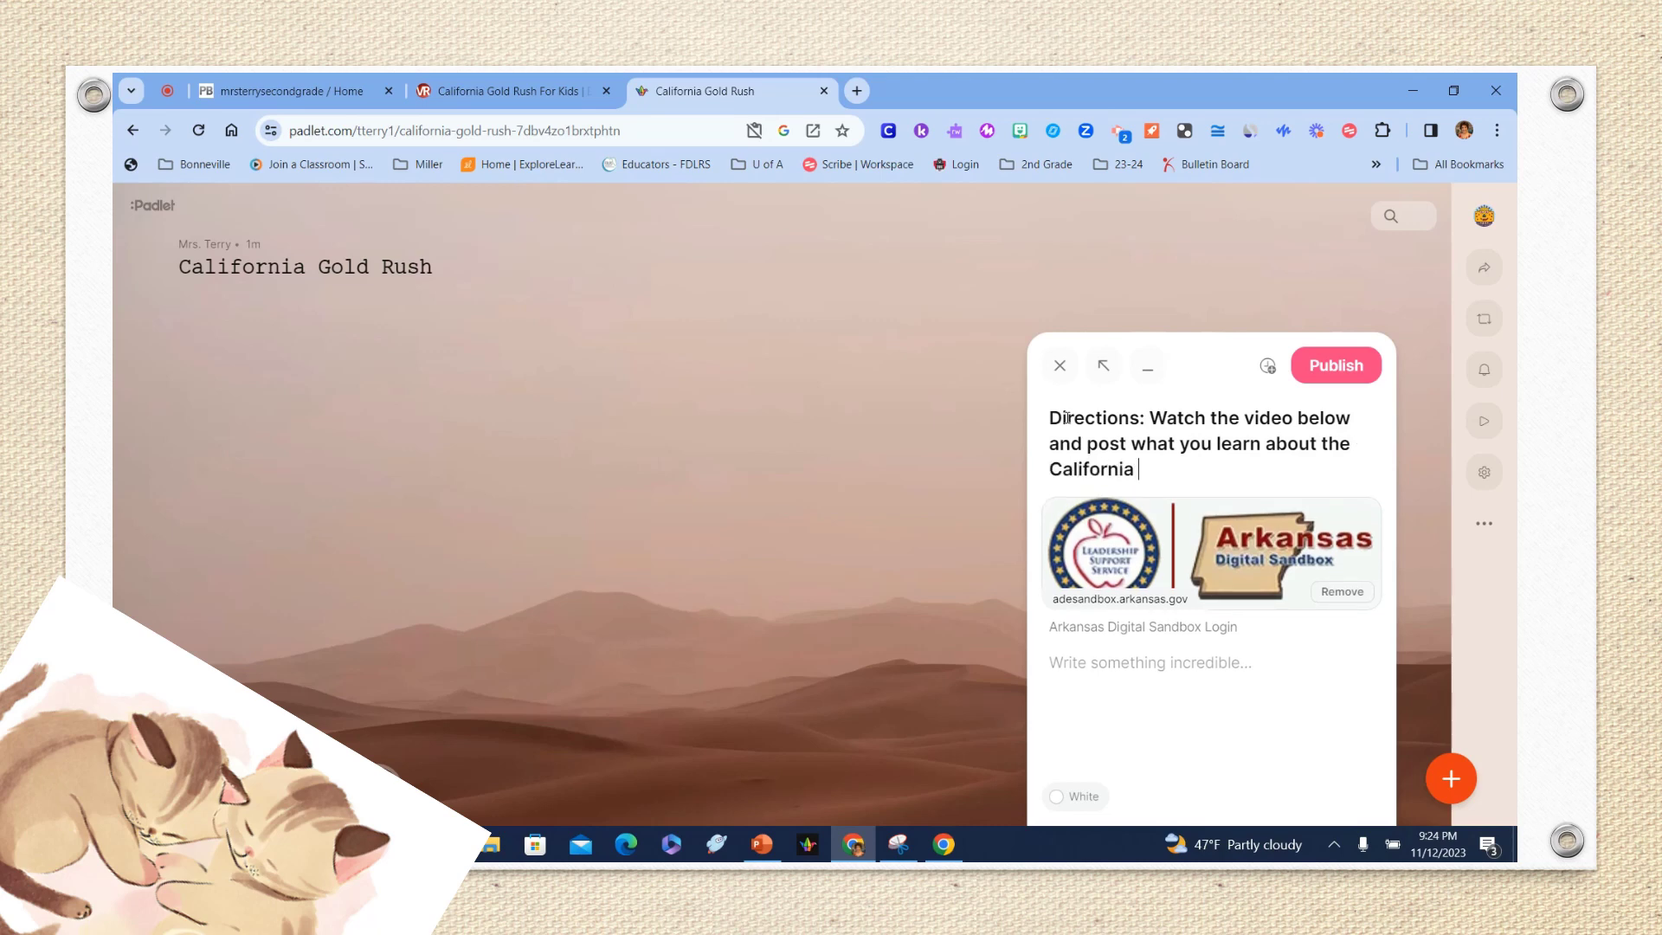
{"action": "type", "text": "G"}
Delete the stray letter after 'California' in the post's directions subject.
{"action": "key", "text": "BackSpace"}
{"action": "type", "text": "Gol"}
{"action": "type", "text": "d Rush"}
{"action": "type", "text": "."}
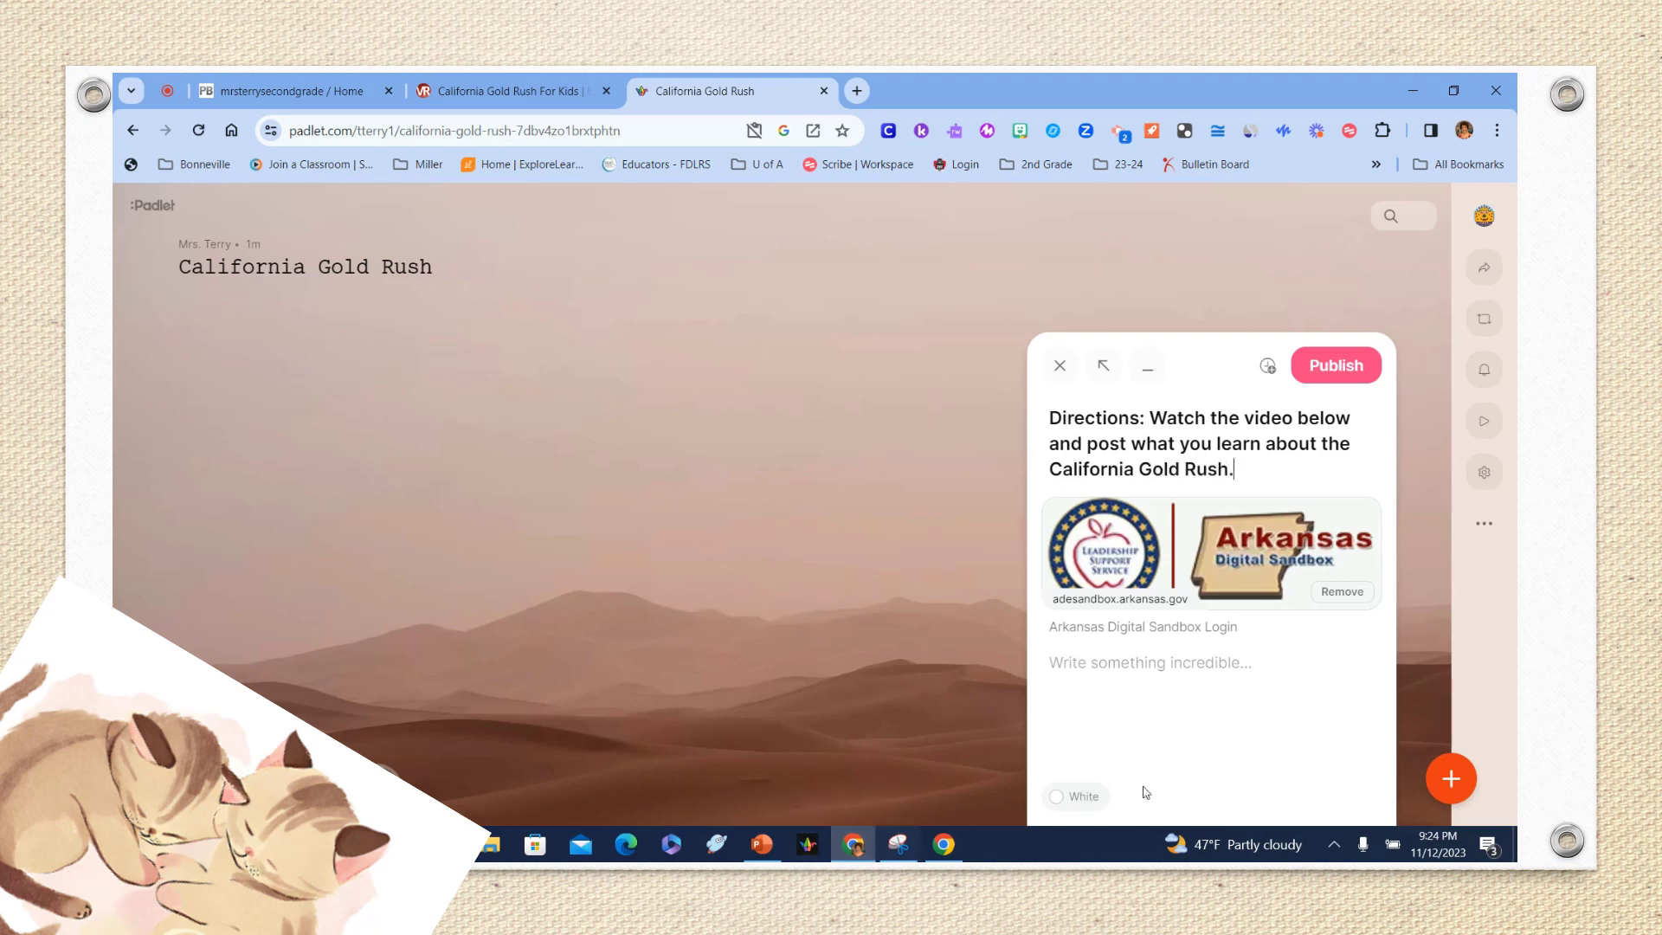
Color the directions post red and publish it.
{"action": "left_click", "coordinate": [1077, 798]}
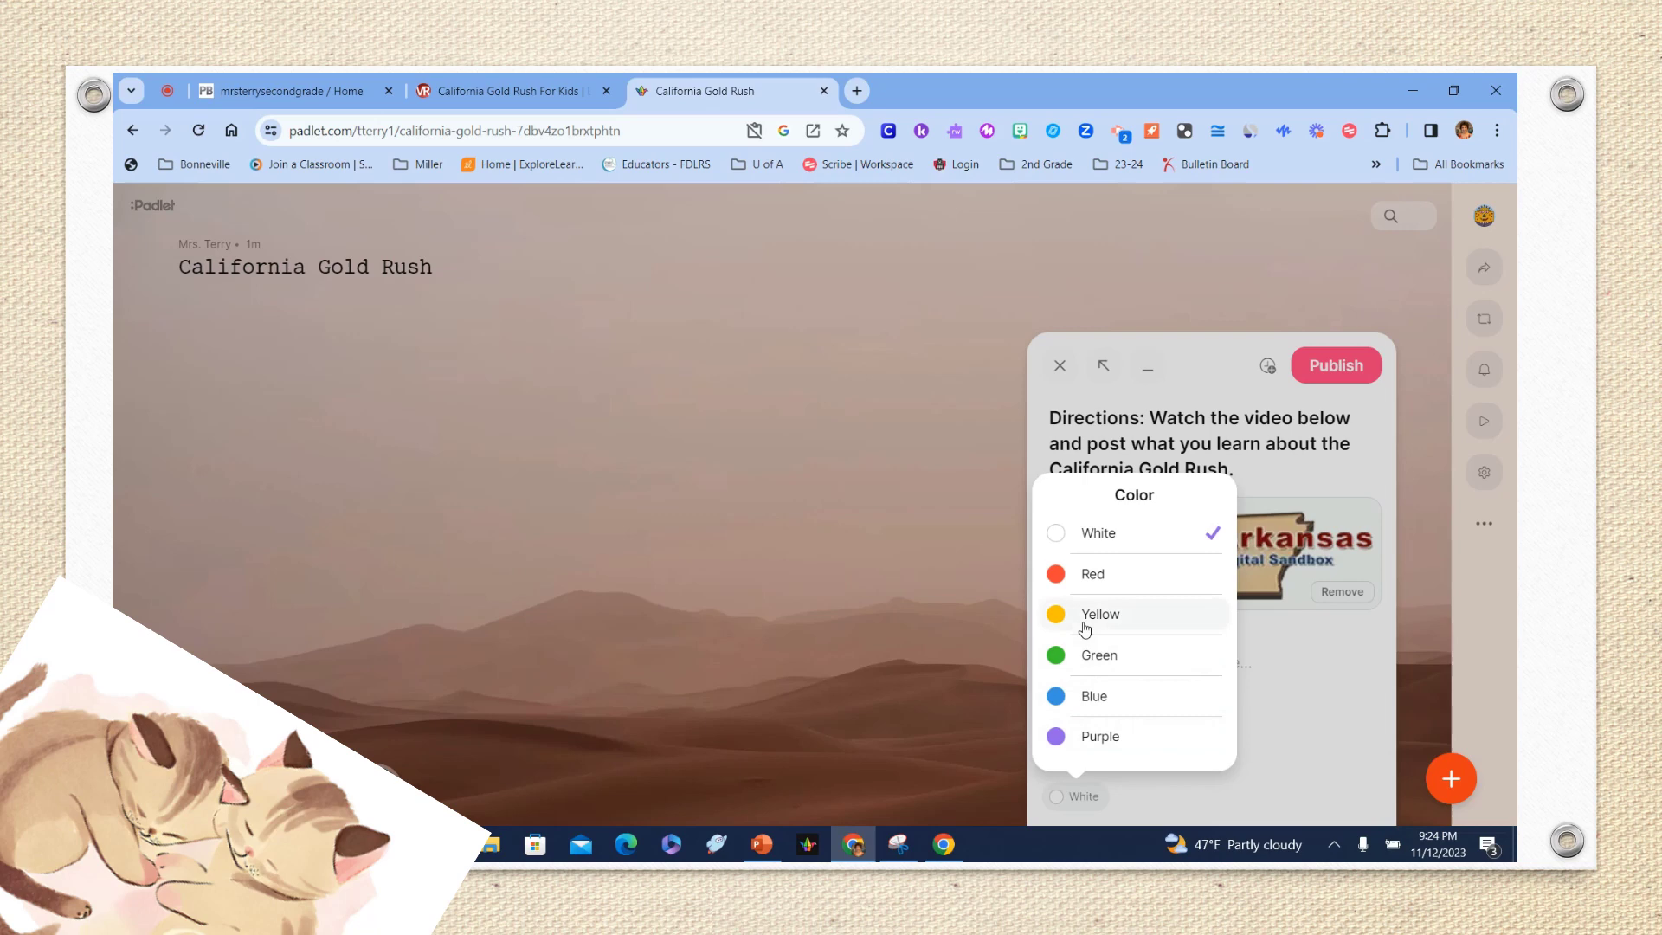
{"action": "left_click", "coordinate": [1103, 574]}
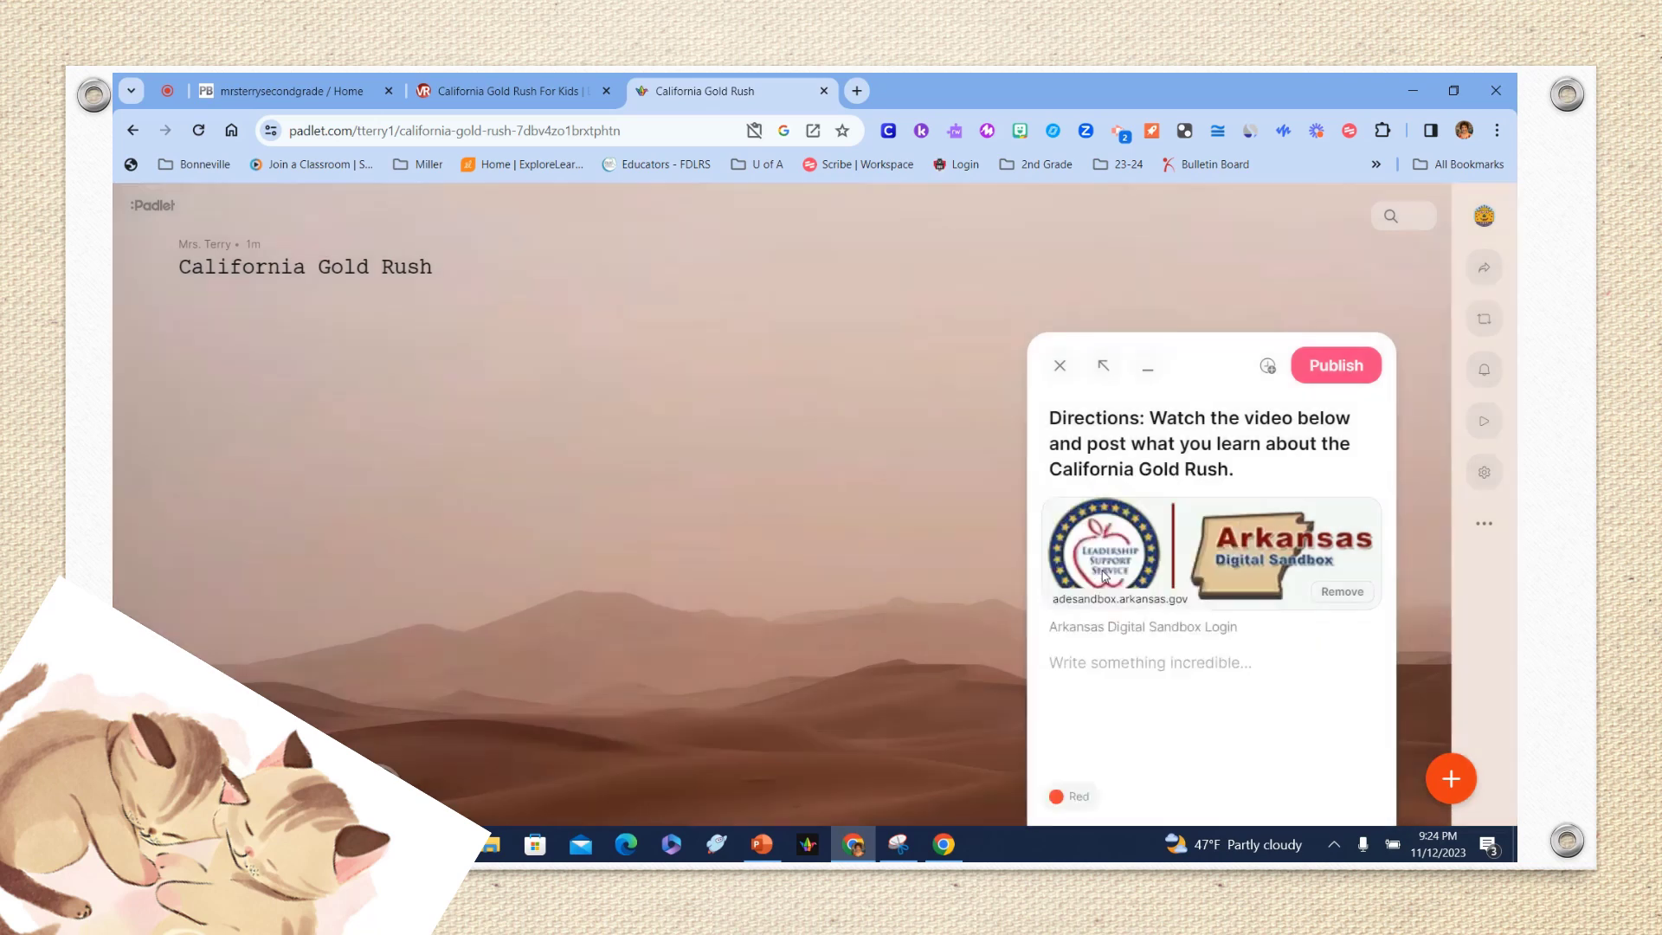
{"action": "left_click", "coordinate": [1335, 366]}
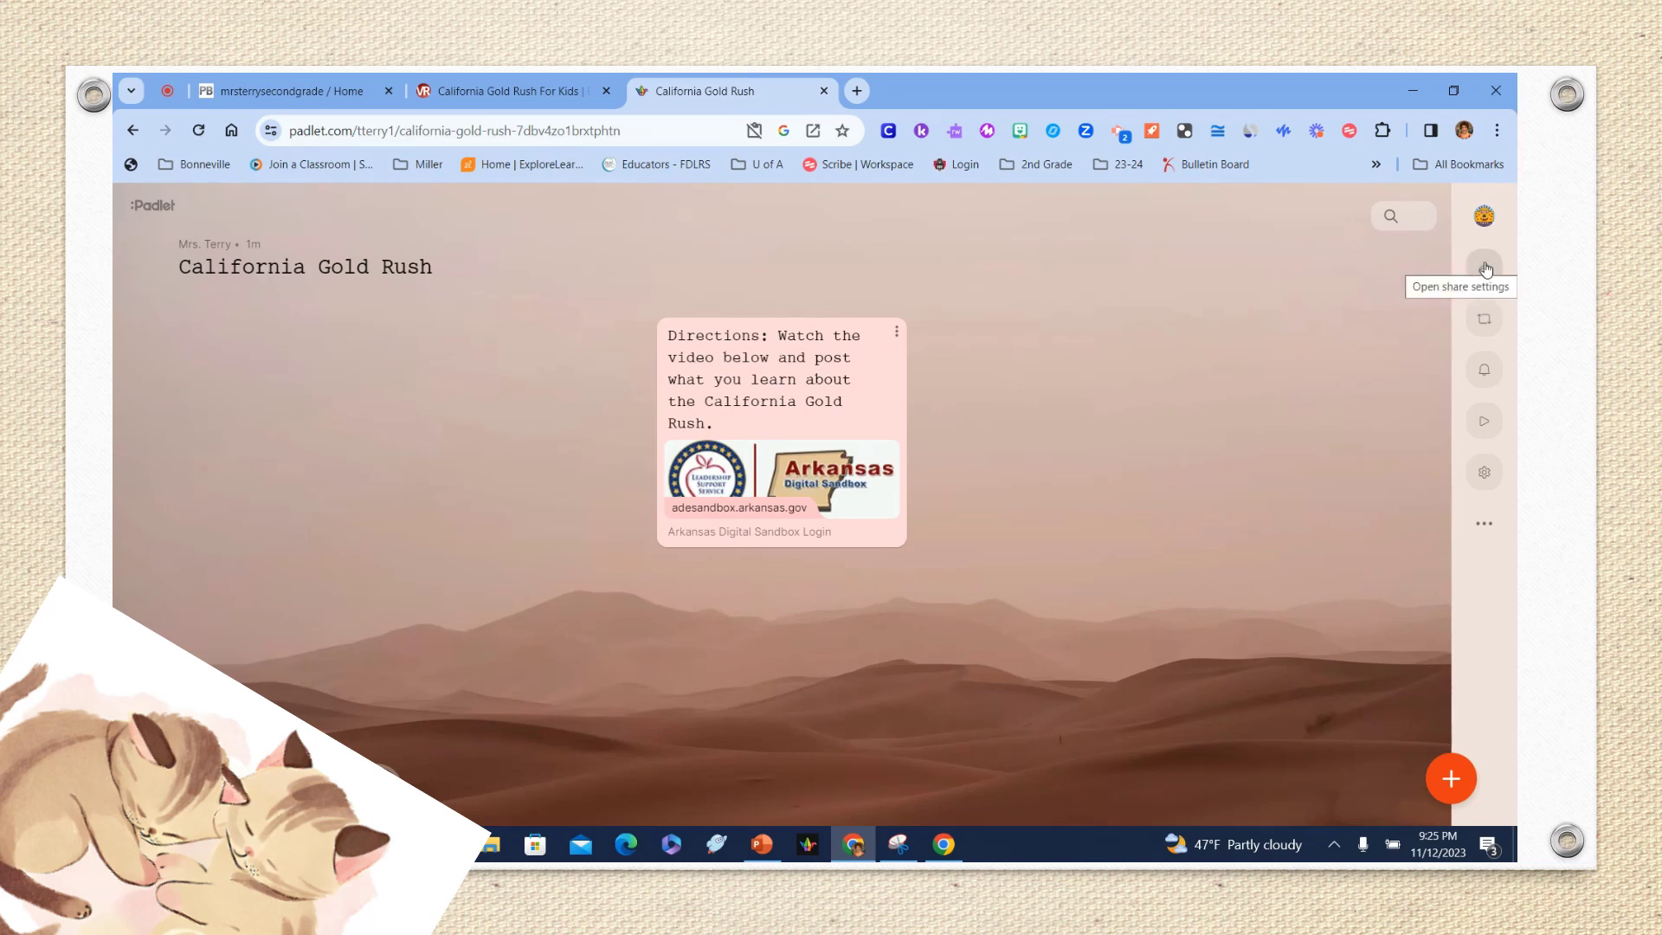
Copy the board's link from the Share panel, then close the panel.
{"action": "left_click", "coordinate": [1486, 268]}
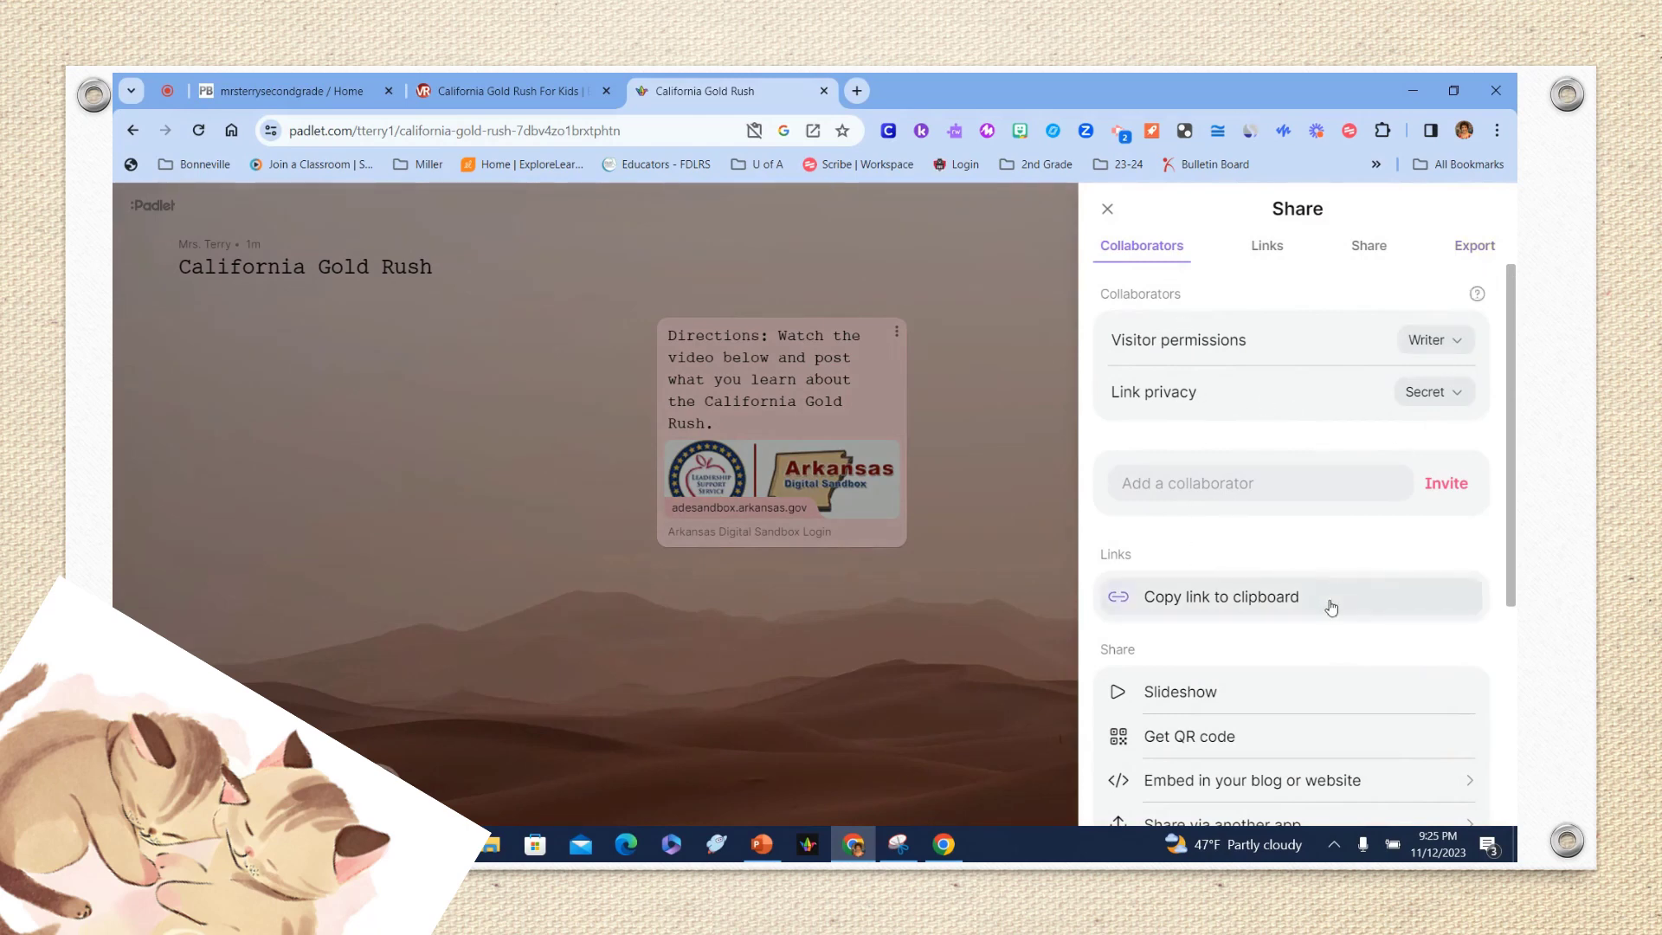
{"action": "left_click", "coordinate": [1191, 604]}
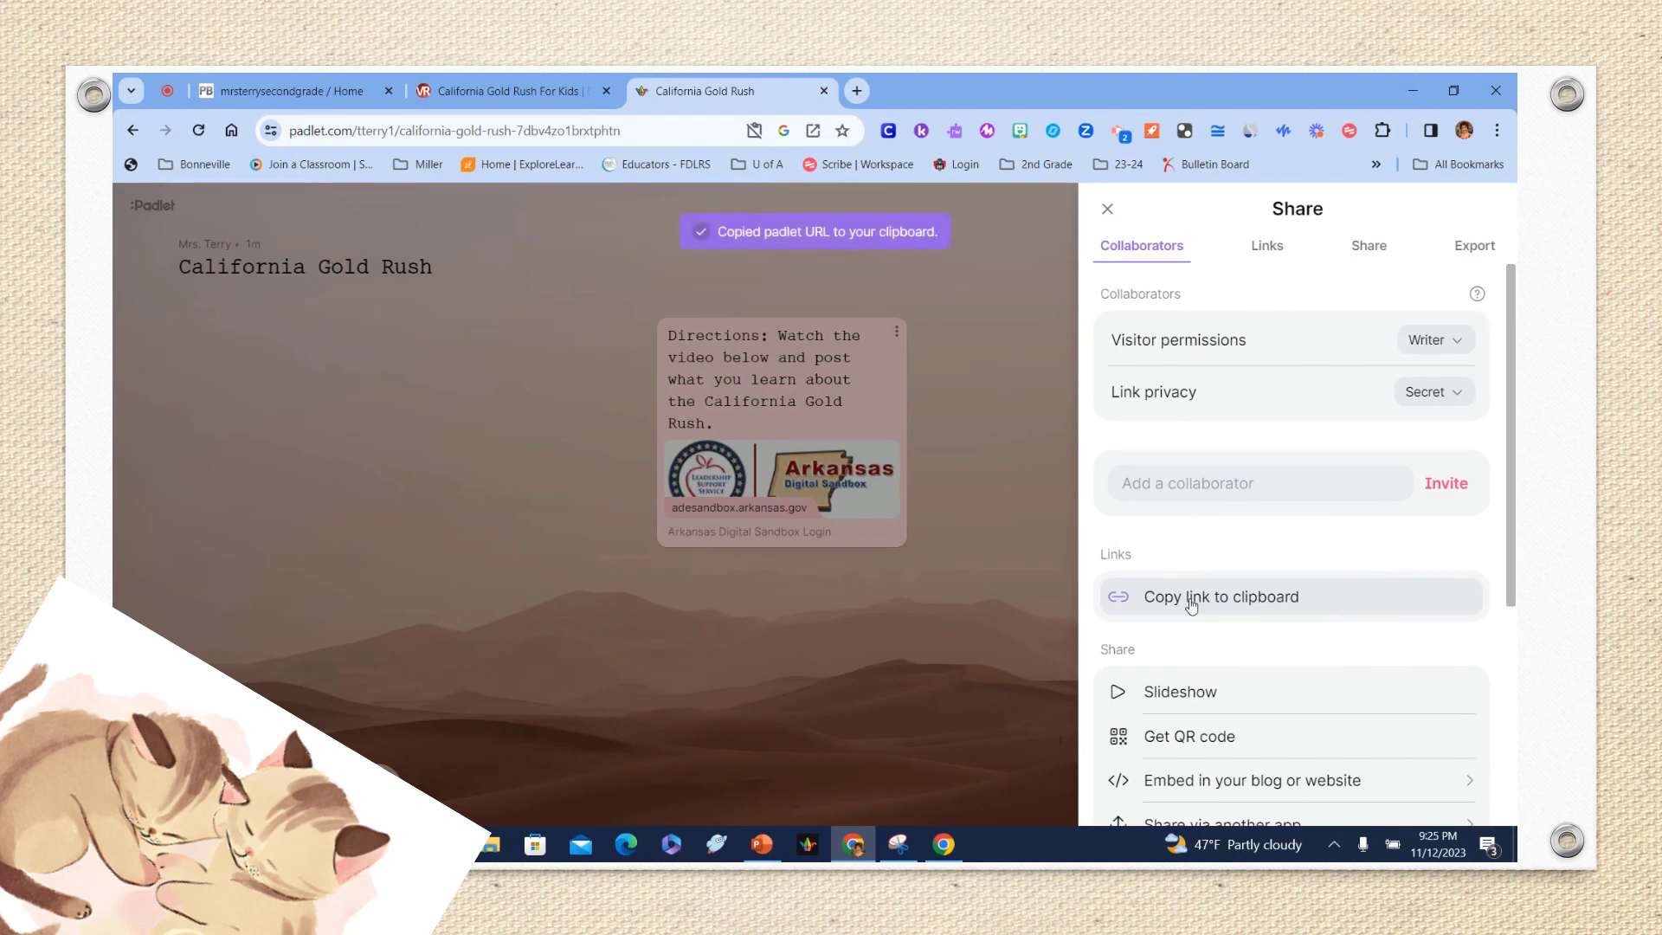
{"action": "left_click", "coordinate": [1107, 207]}
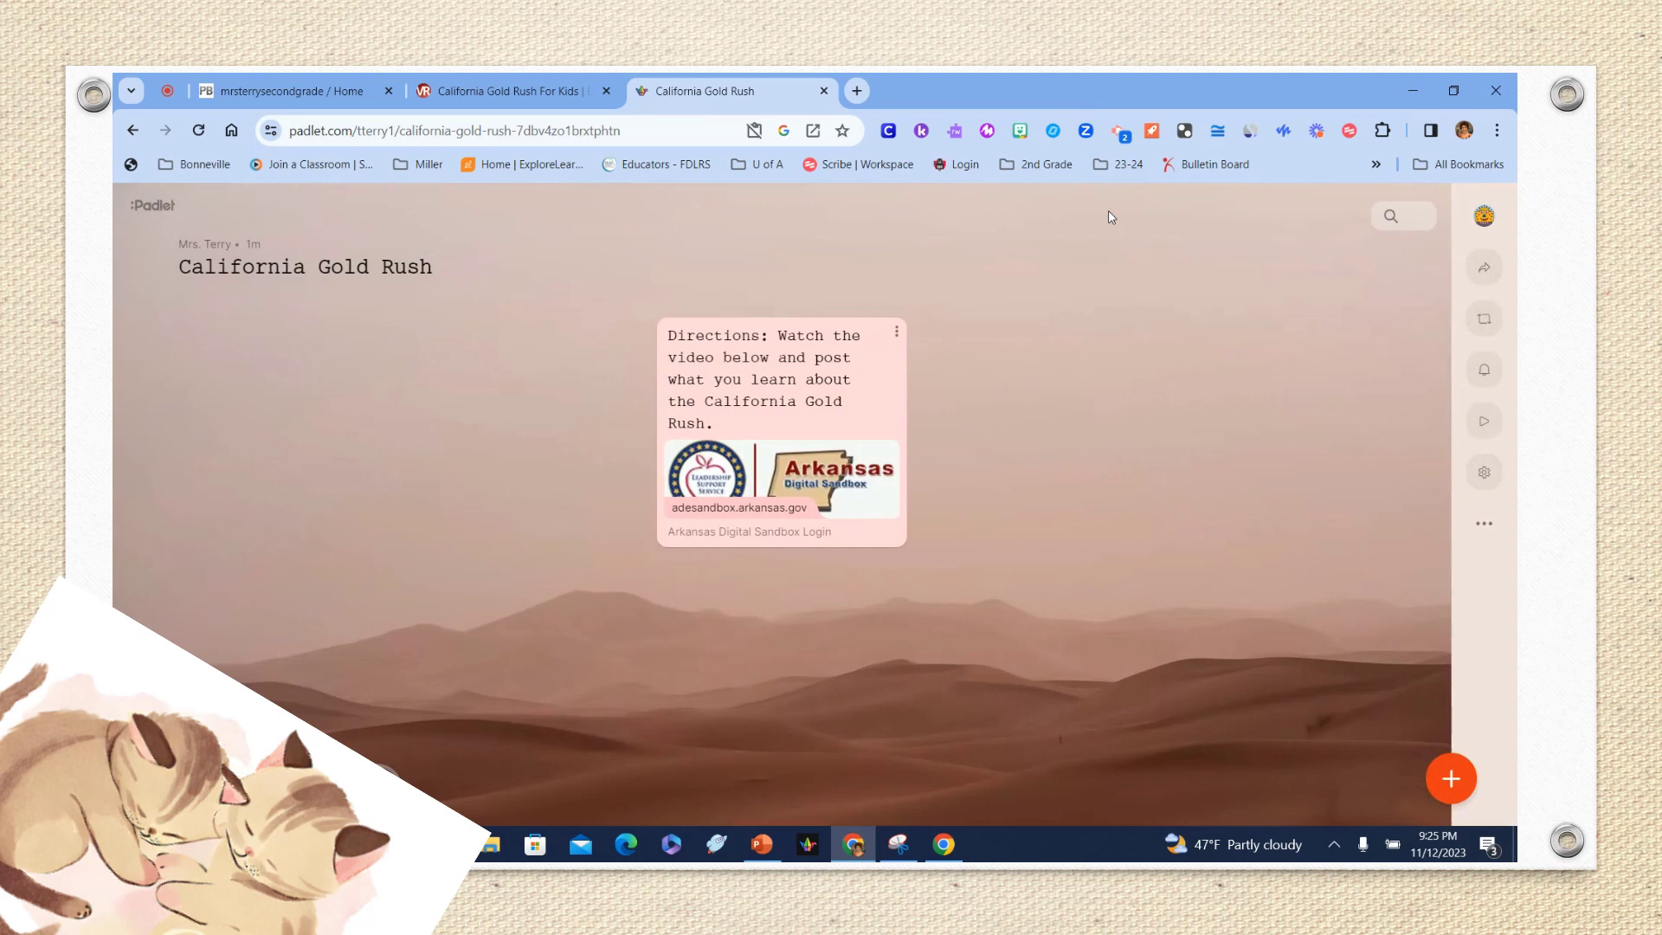